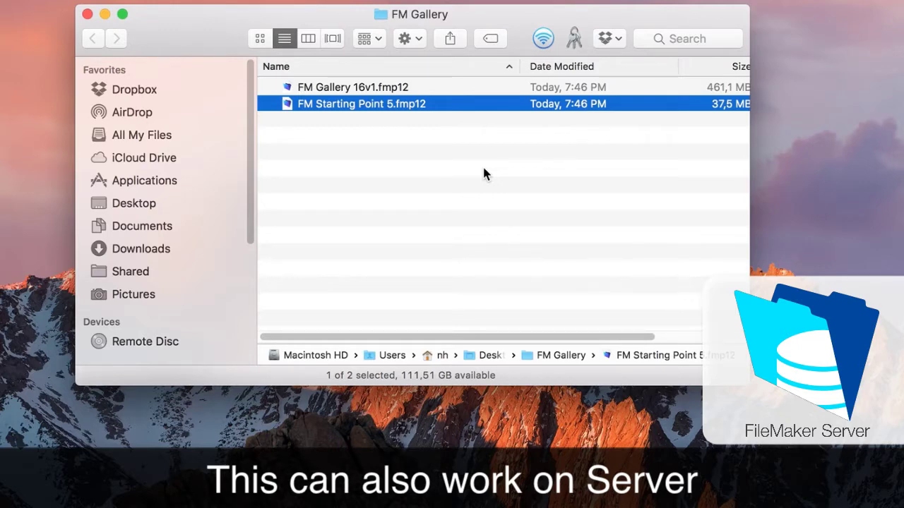
# - Open FM Starting Point 5.fmp12 from the FM Gallery folder in Finder
pyautogui.doubleClick(382, 111)
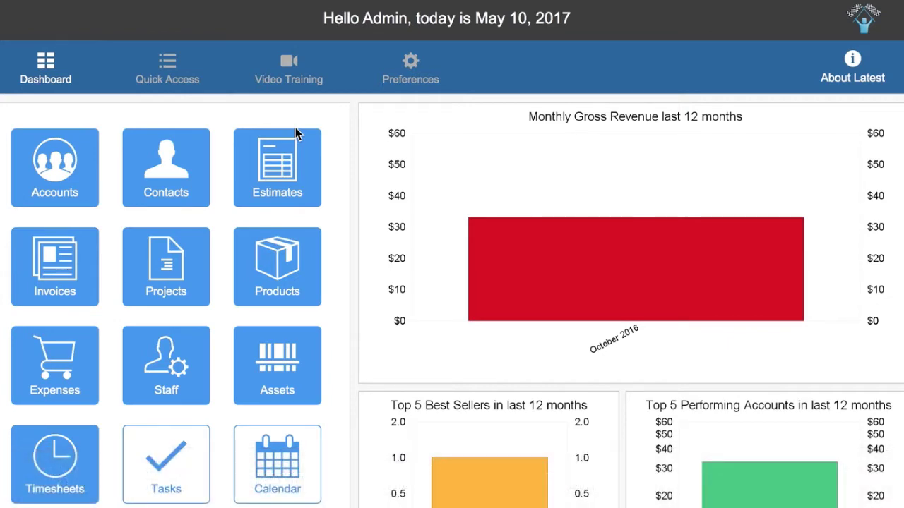
# - Show the Photos preferences and focus the FM Gallery file path field reading 'FM Gallery 16v1'
pyautogui.click(403, 69)
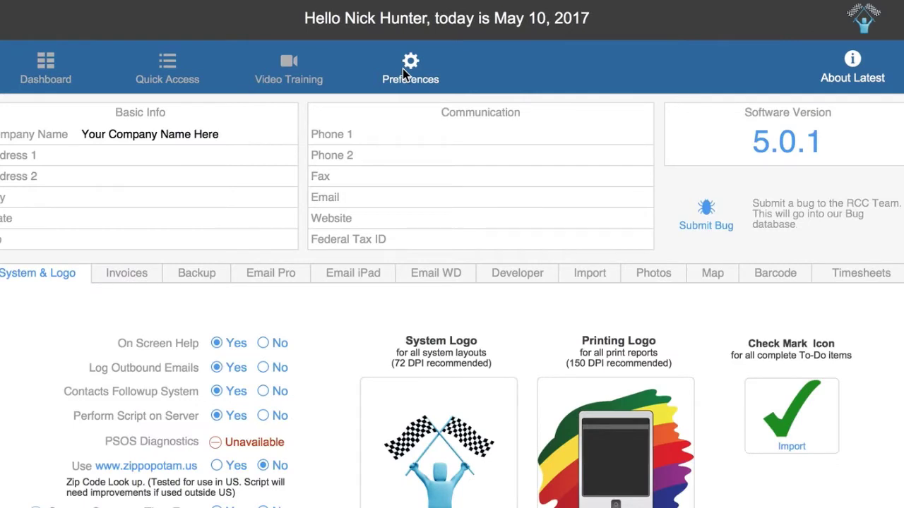
pyautogui.click(654, 274)
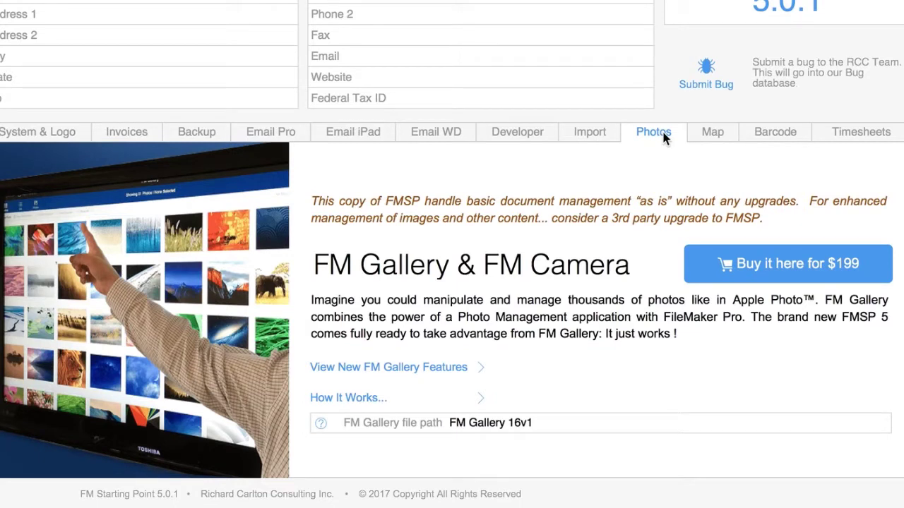
pyautogui.click(477, 428)
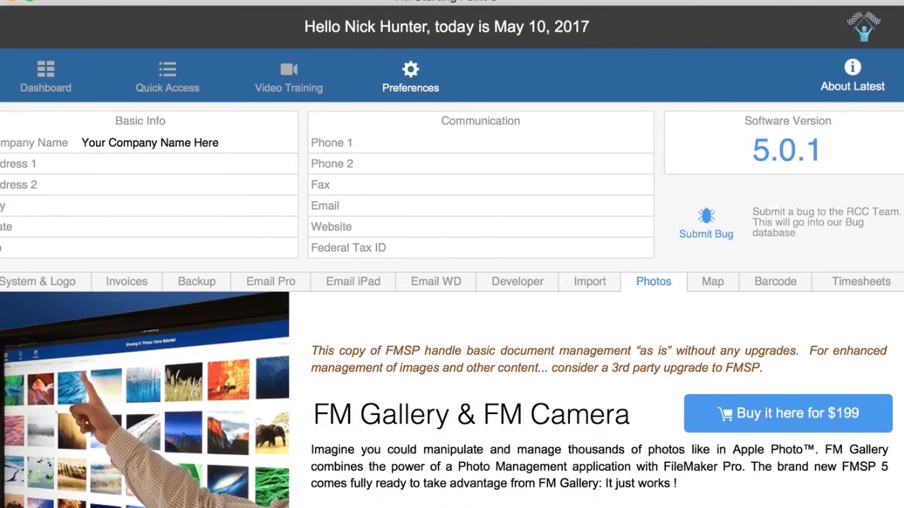
pyautogui.click(217, 10)
pyautogui.moveTo(241, 169)
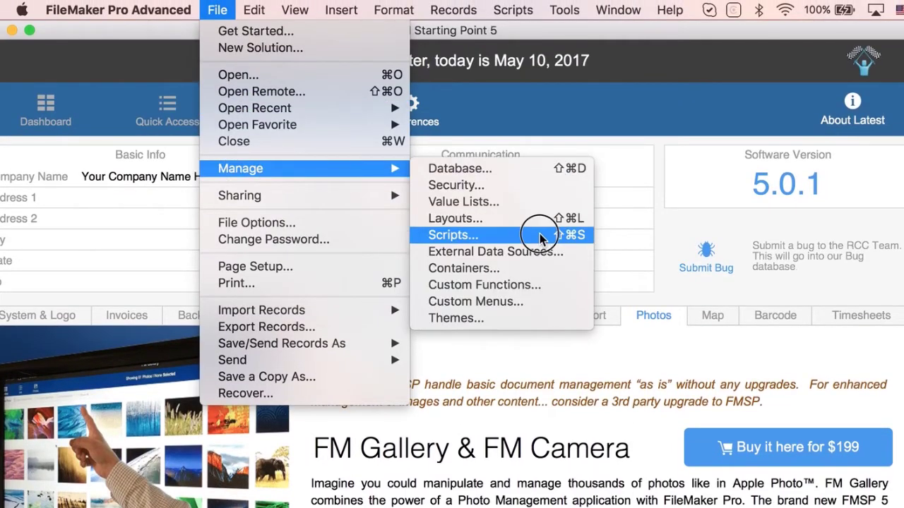
pyautogui.click(539, 265)
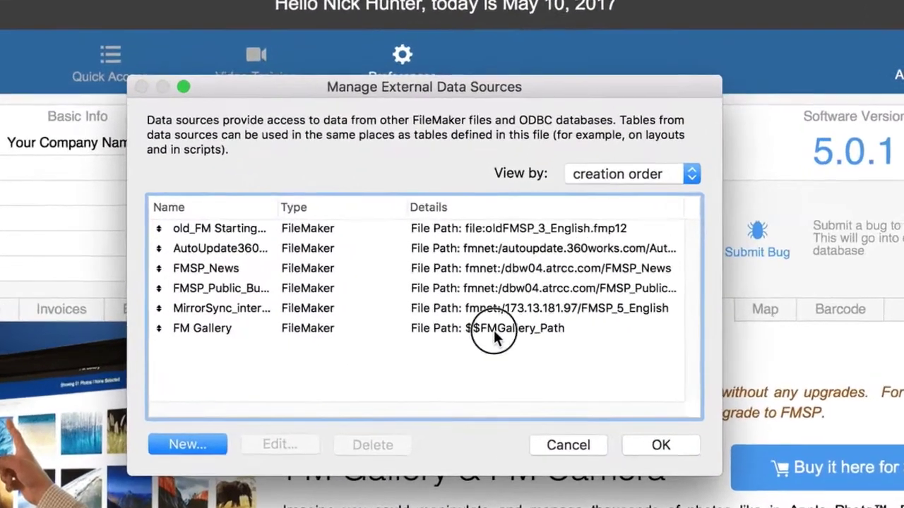
pyautogui.click(484, 319)
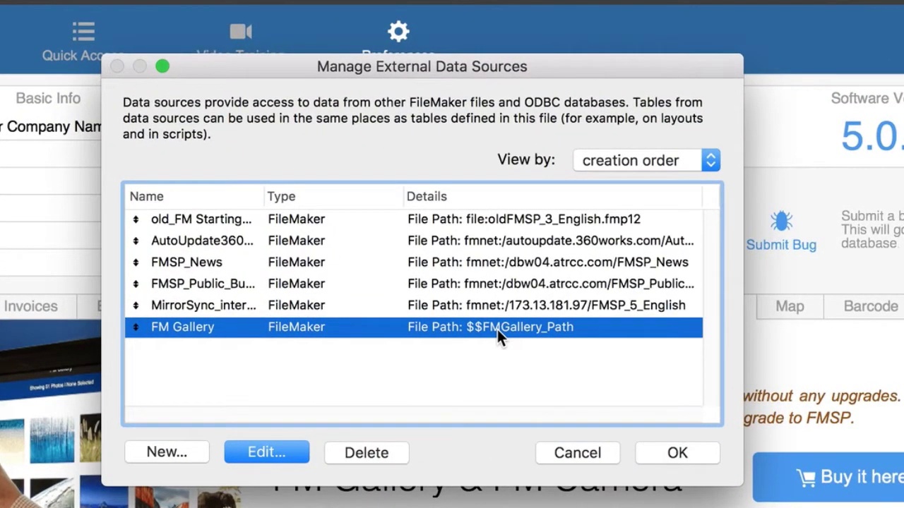
pyautogui.doubleClick(497, 329)
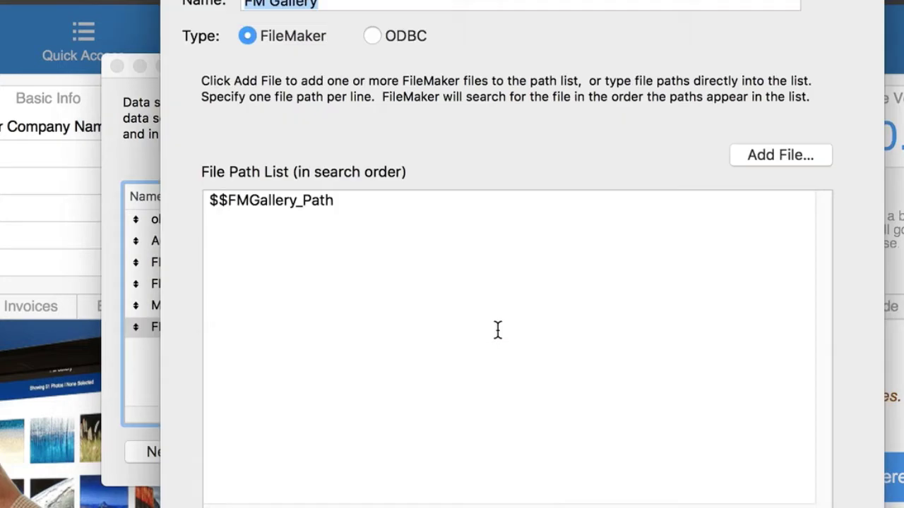
pyautogui.click(497, 329)
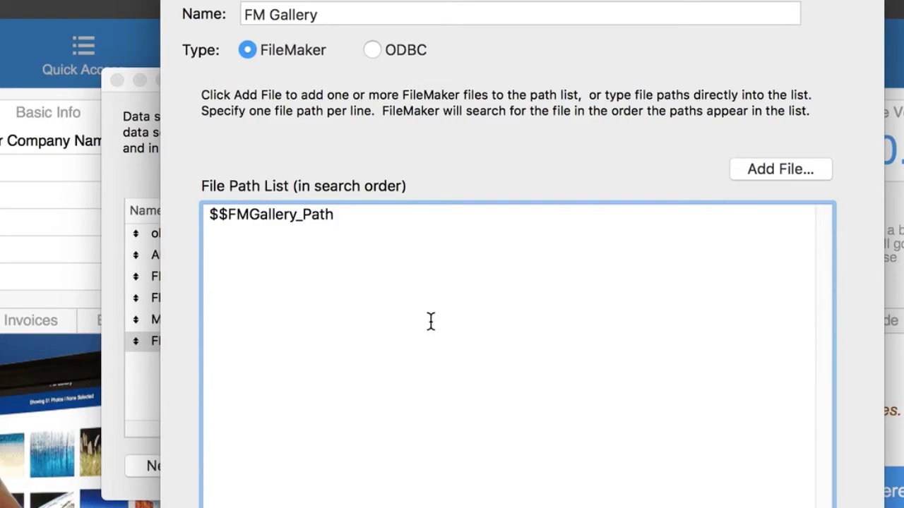
pyautogui.press('Return')
pyautogui.click(577, 466)
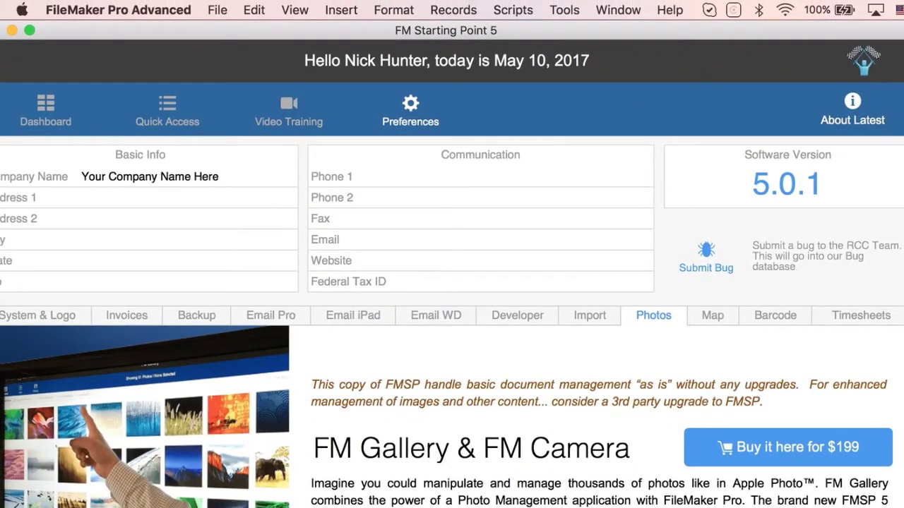
pyautogui.moveTo(901, 209); pyautogui.dragTo(871, 210)
pyautogui.moveTo(405, 41); pyautogui.dragTo(424, 37)
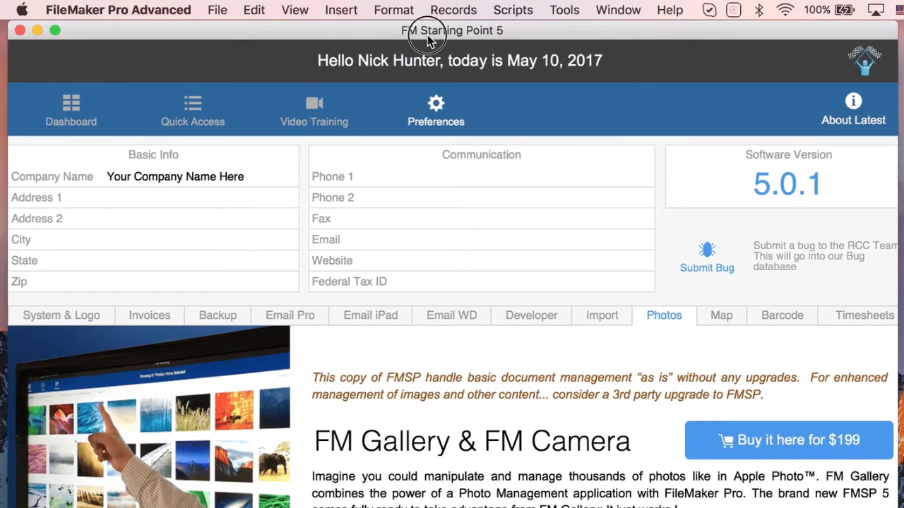
# - Widen the window and select the whole 'FM Gallery 16v1' value in the file path field
pyautogui.moveTo(891, 255); pyautogui.dragTo(902, 255)
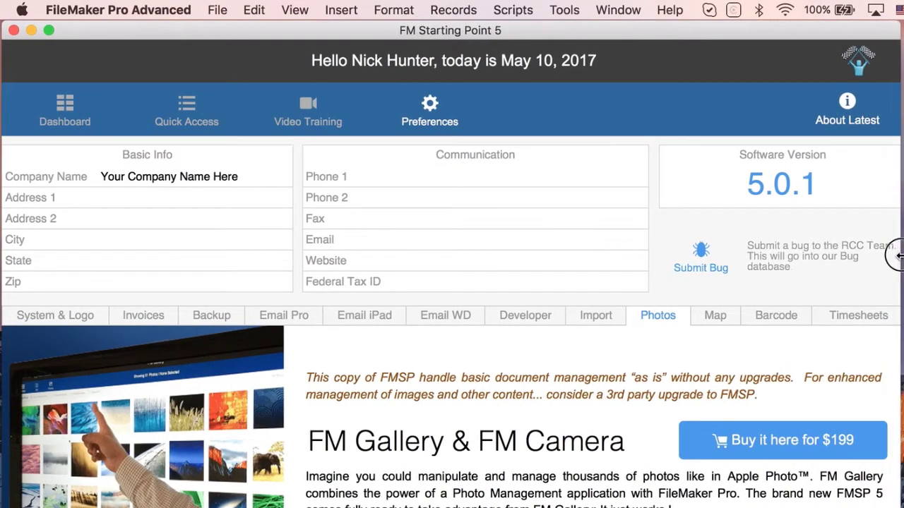
pyautogui.click(513, 9)
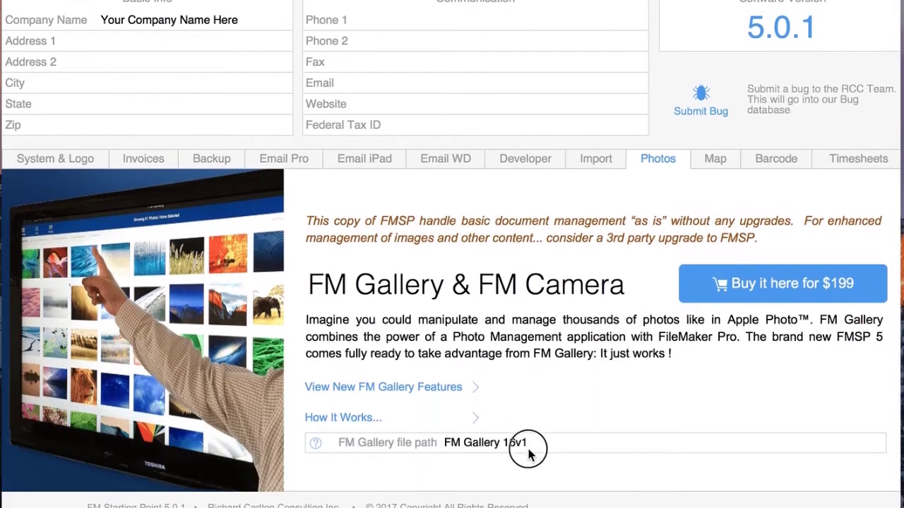
pyautogui.click(478, 421)
pyautogui.tripleClick(486, 420)
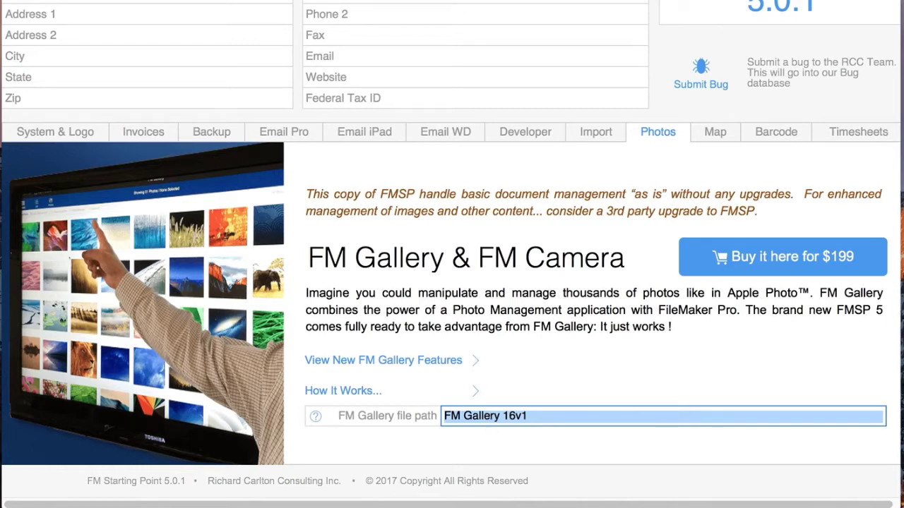
pyautogui.click(449, 414)
pyautogui.tripleClick(449, 413)
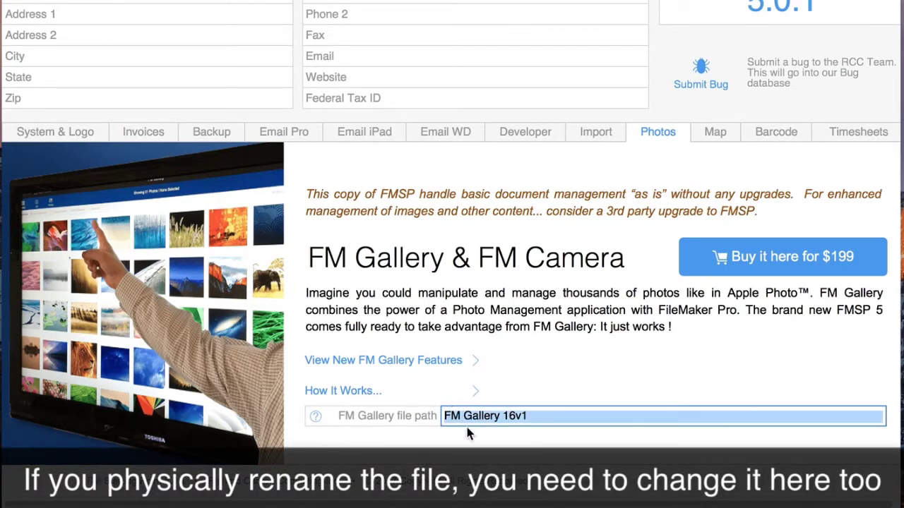
# - Leave the field unchanged and view the (0001) Startup script setting $$FMGallery_Path in Script Workspace
pyautogui.click(463, 443)
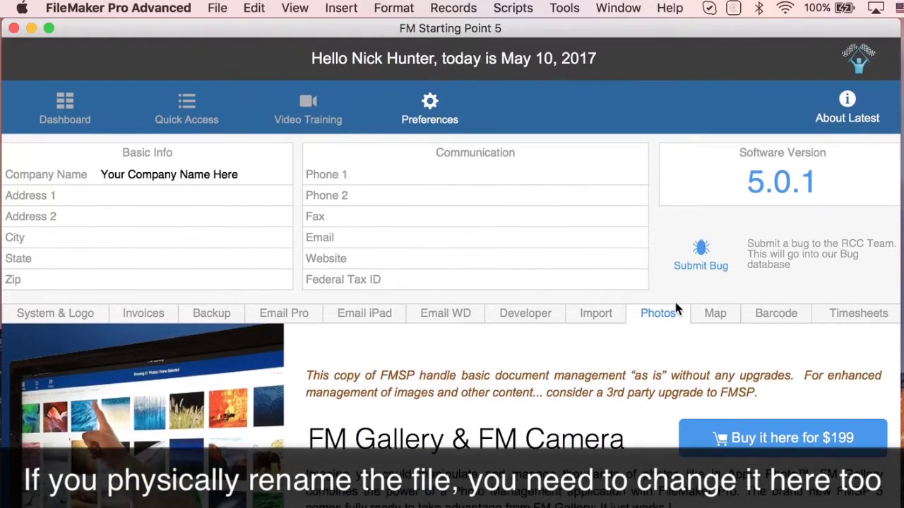
pyautogui.click(513, 10)
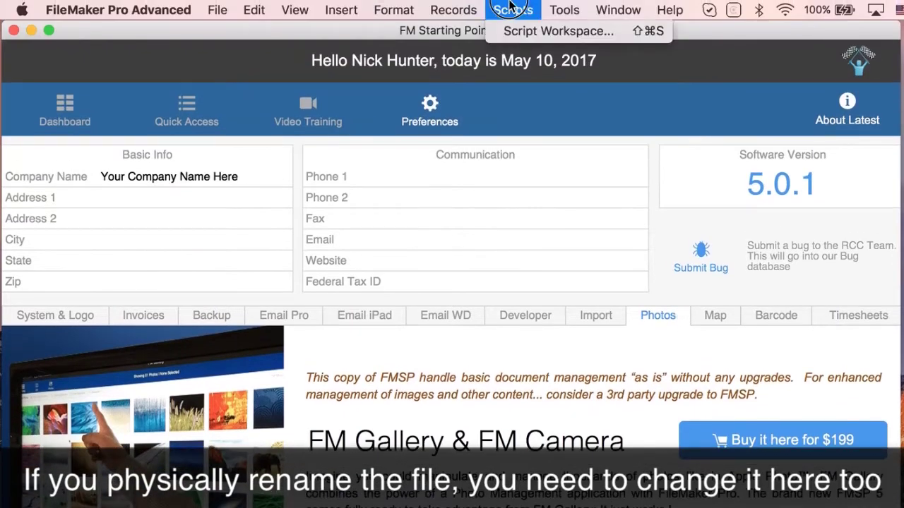
pyautogui.click(510, 31)
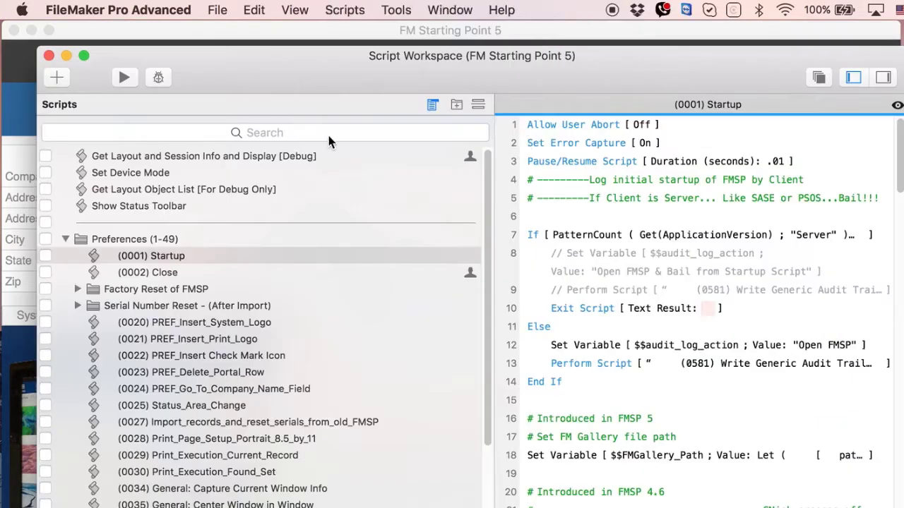
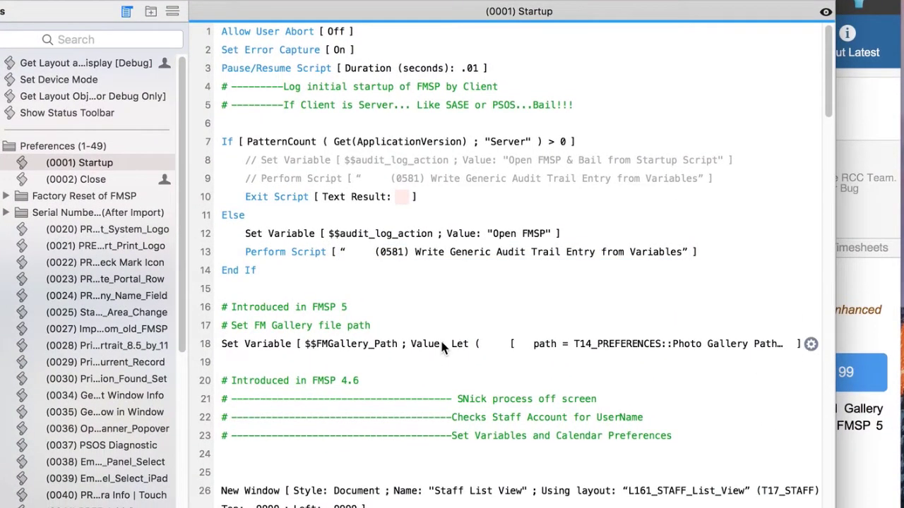
# - Inspect the line-18 FM Gallery path variable's T14_PREFERENCES::Photo Gallery Path calculation, leaving it unchanged
pyautogui.click(444, 375)
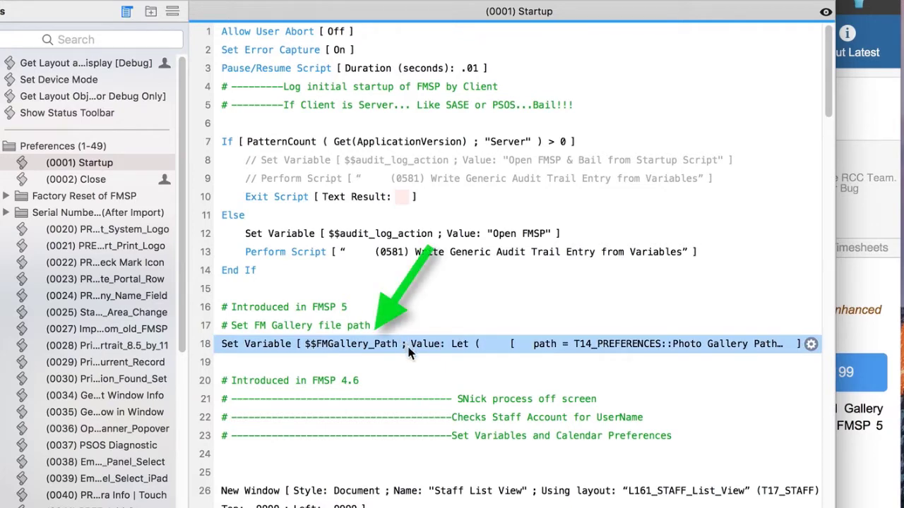
pyautogui.doubleClick(410, 353)
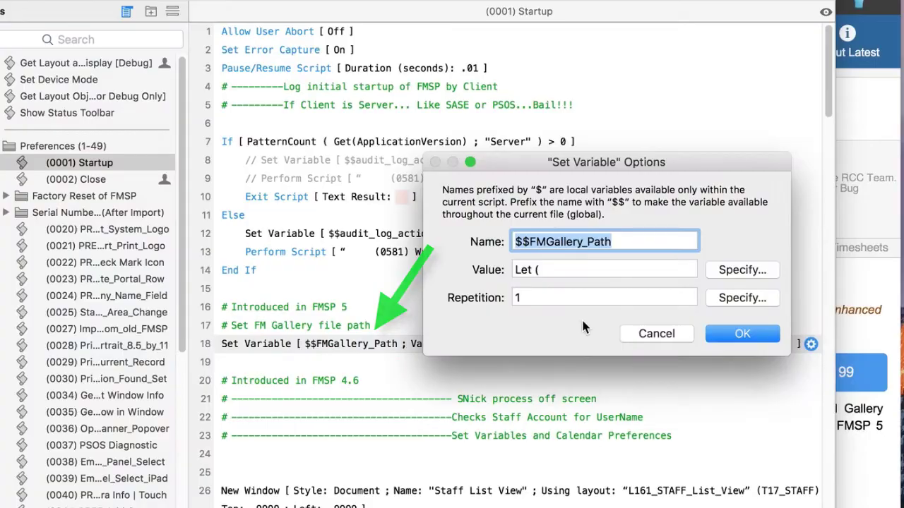
pyautogui.click(755, 269)
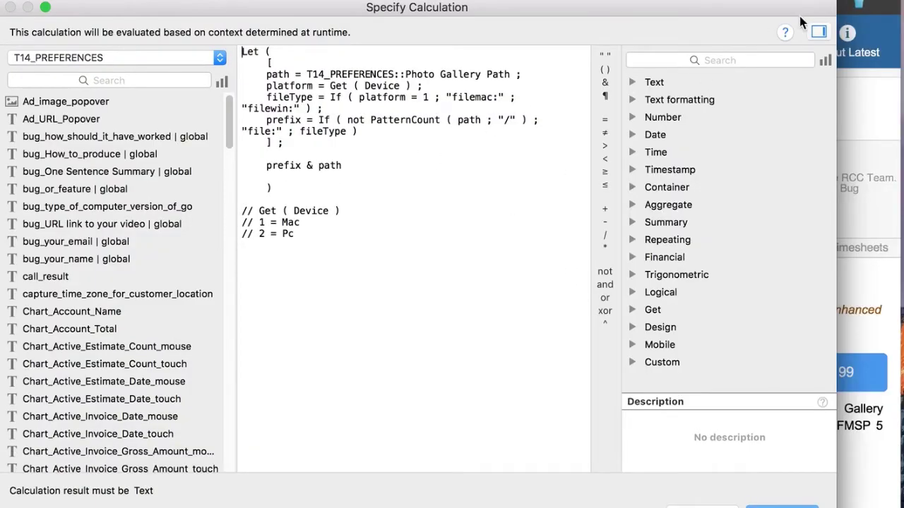
pyautogui.click(818, 32)
pyautogui.moveTo(306, 74); pyautogui.dragTo(512, 74)
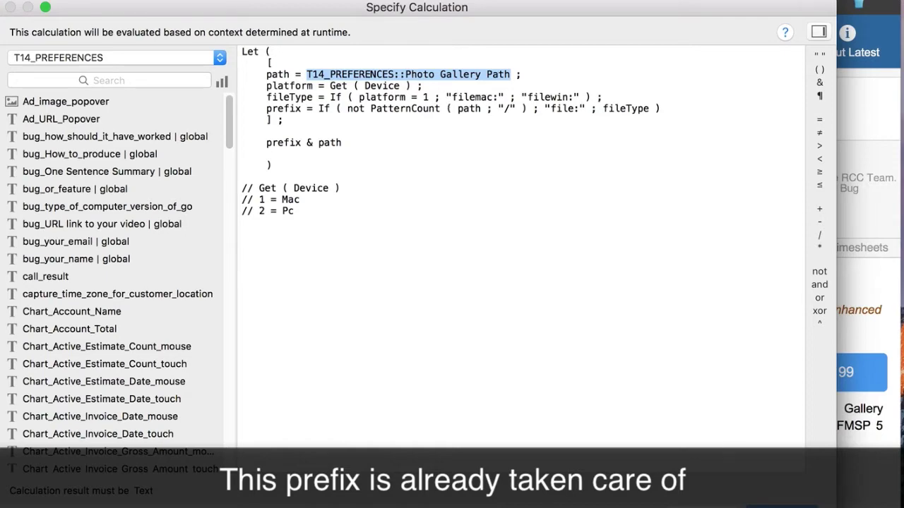
pyautogui.press('Return')
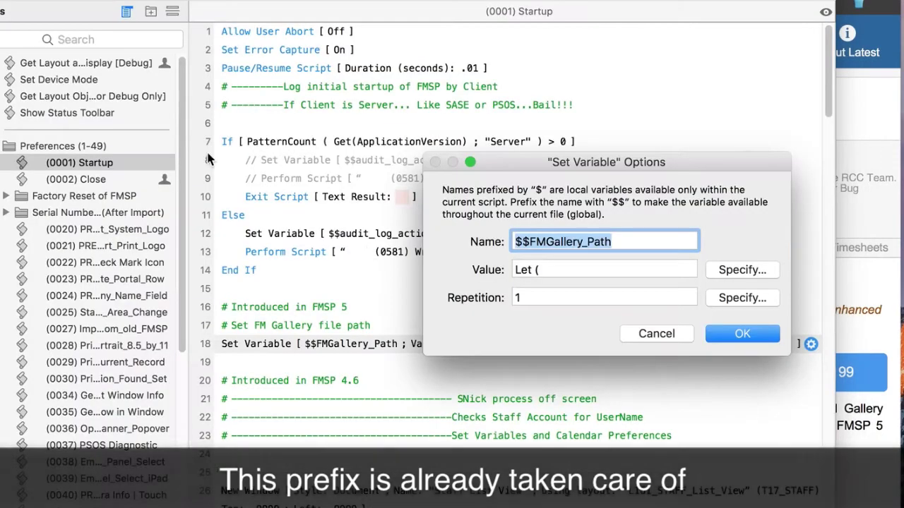
pyautogui.click(741, 330)
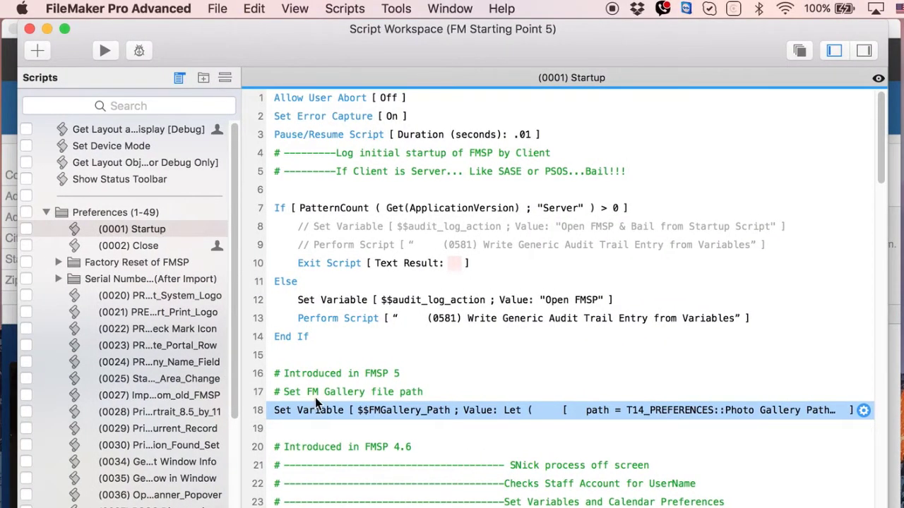
# - Close the Script Workspace and go to the FM Starting Point 5 Dashboard
pyautogui.click(29, 29)
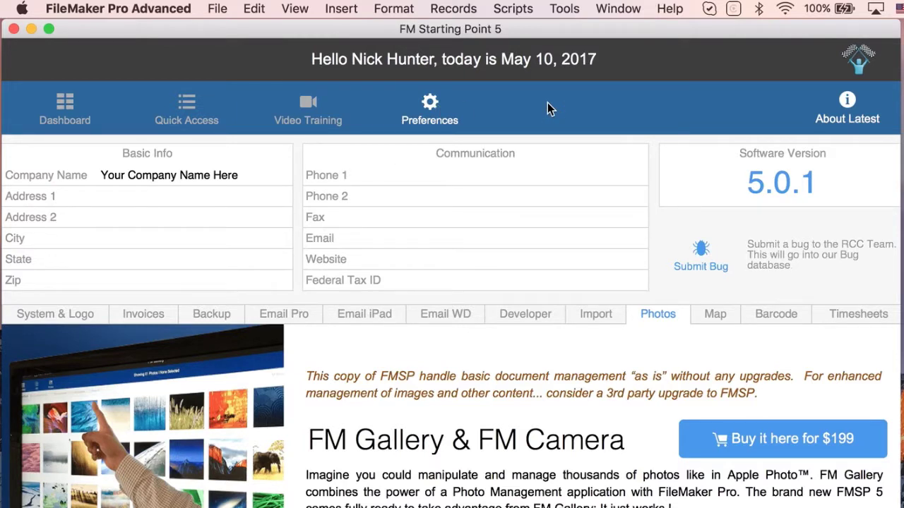
pyautogui.click(69, 105)
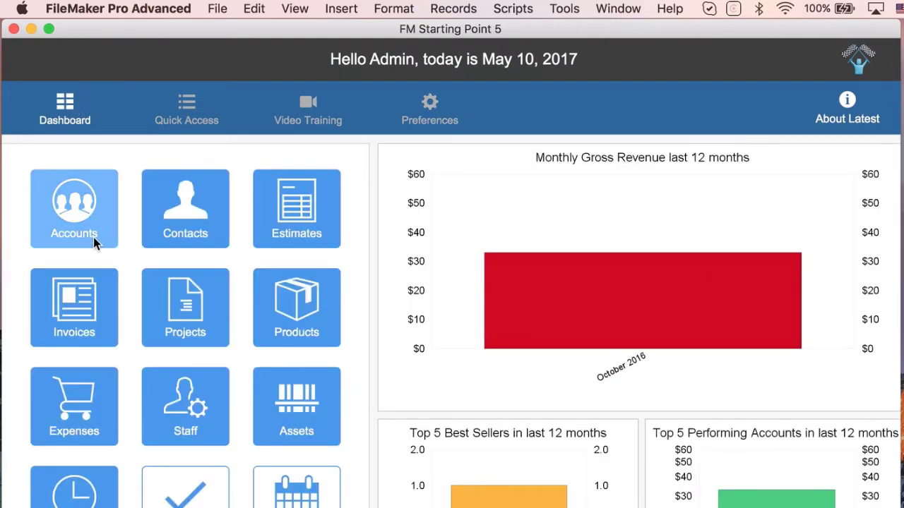
pyautogui.moveTo(93, 237)
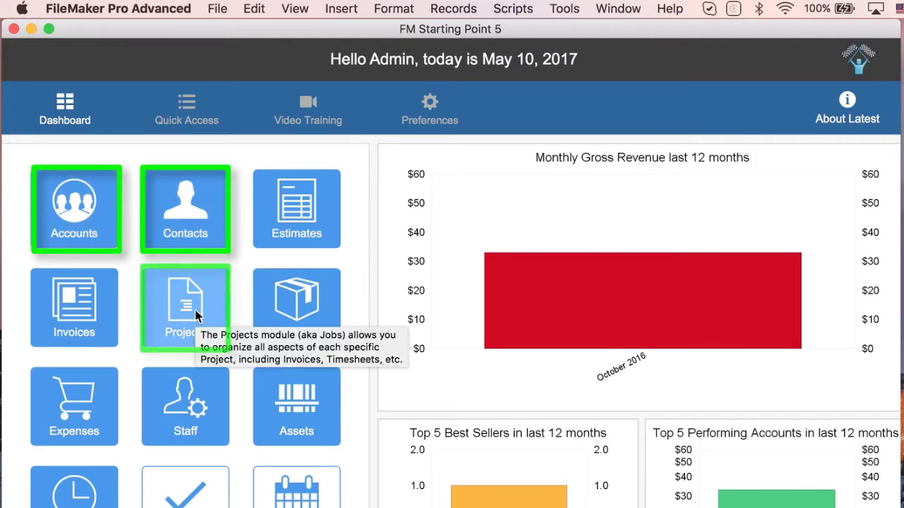
pyautogui.moveTo(314, 312)
pyautogui.moveTo(197, 419)
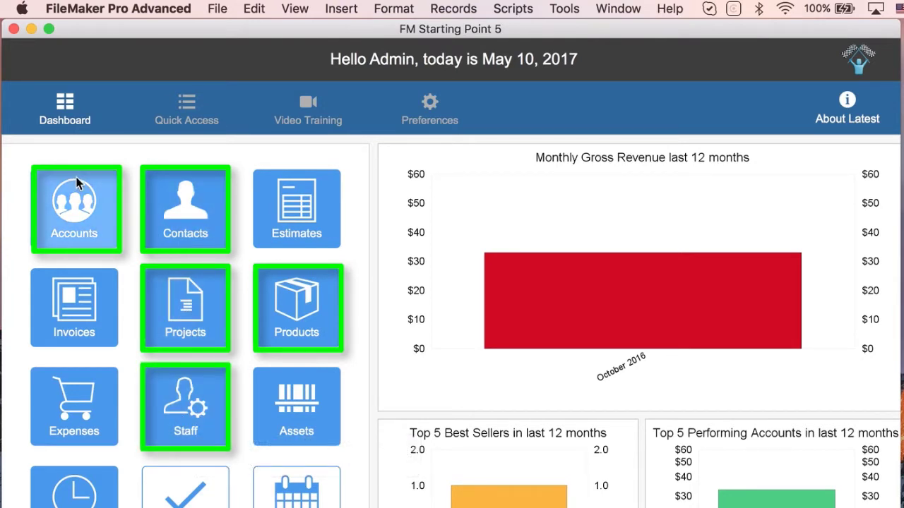
pyautogui.moveTo(89, 215)
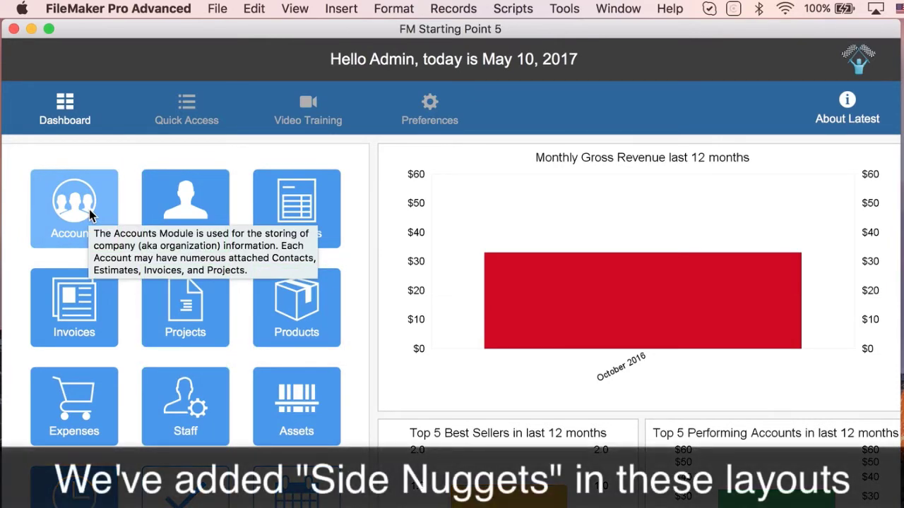
# - Open Accounts, check its FM Gallery tab control in Layout mode, then return to Browse mode
pyautogui.click(90, 215)
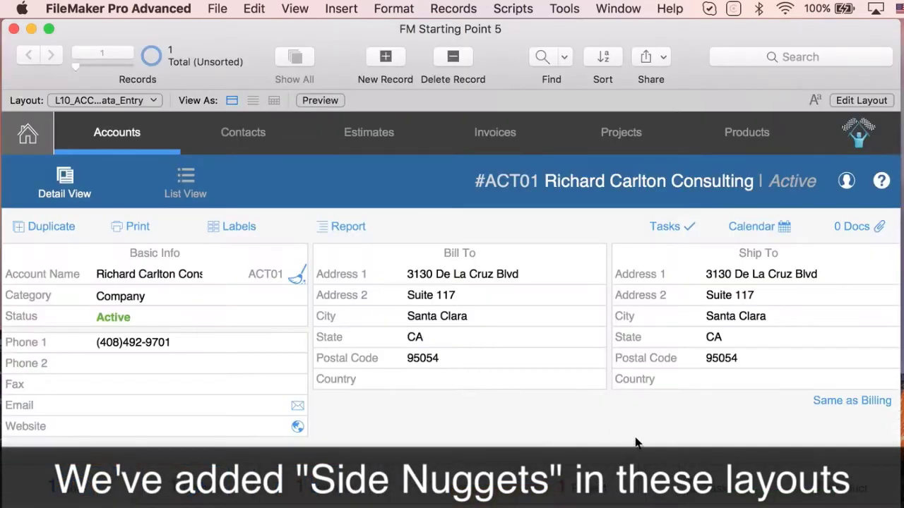
pyautogui.press('super+l')
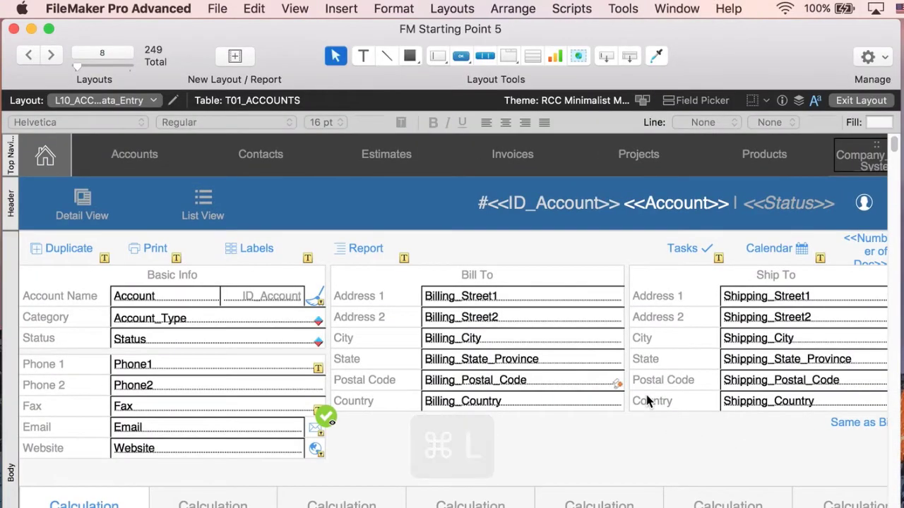
pyautogui.hscroll(10, 647, 401)
pyautogui.hscroll(15, 646, 401)
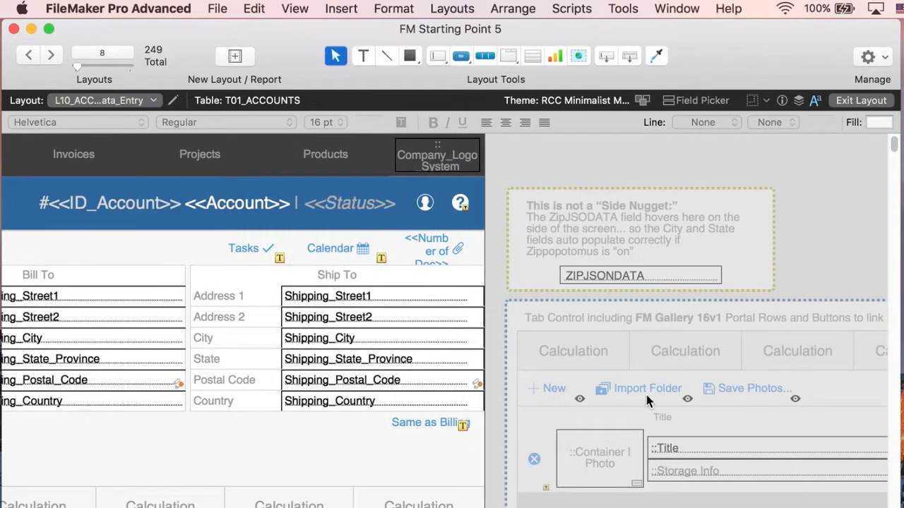
pyautogui.hscroll(7, 647, 399)
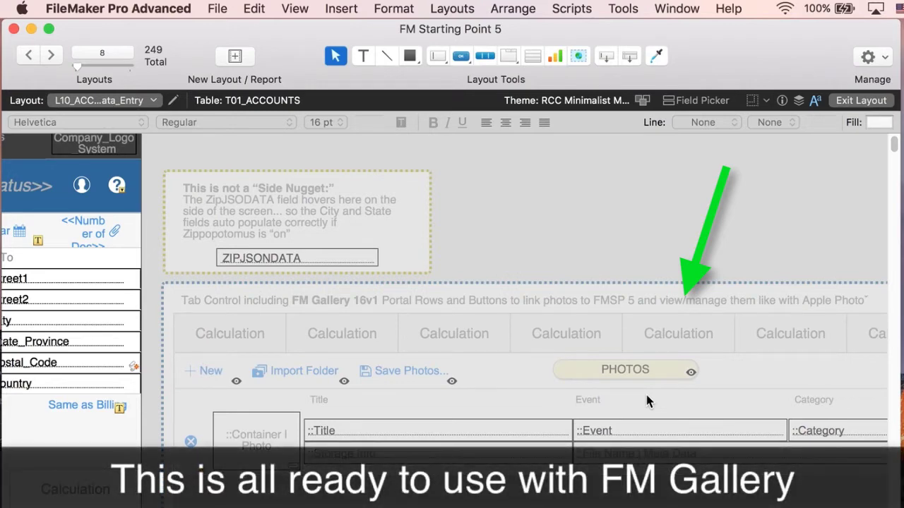
pyautogui.hscroll(-10, 497, 432)
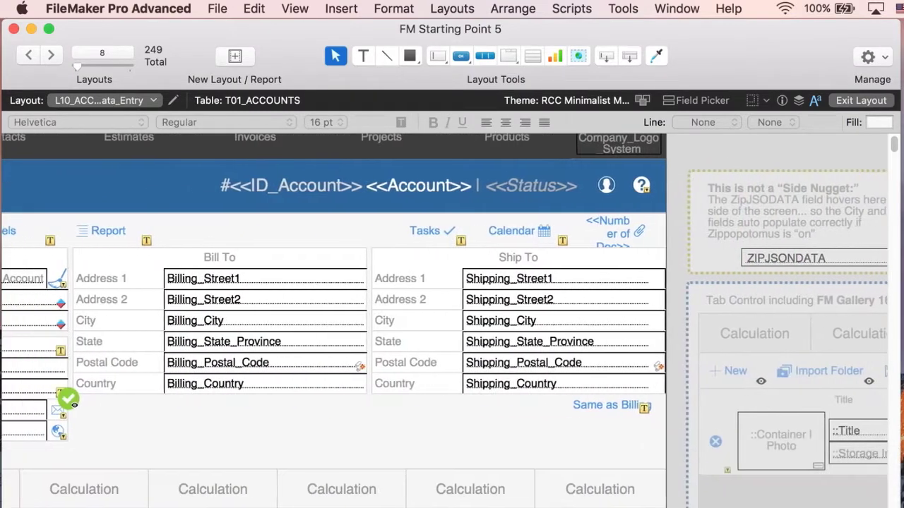
pyautogui.hscroll(-5, 452, 318)
pyautogui.press('super+b')
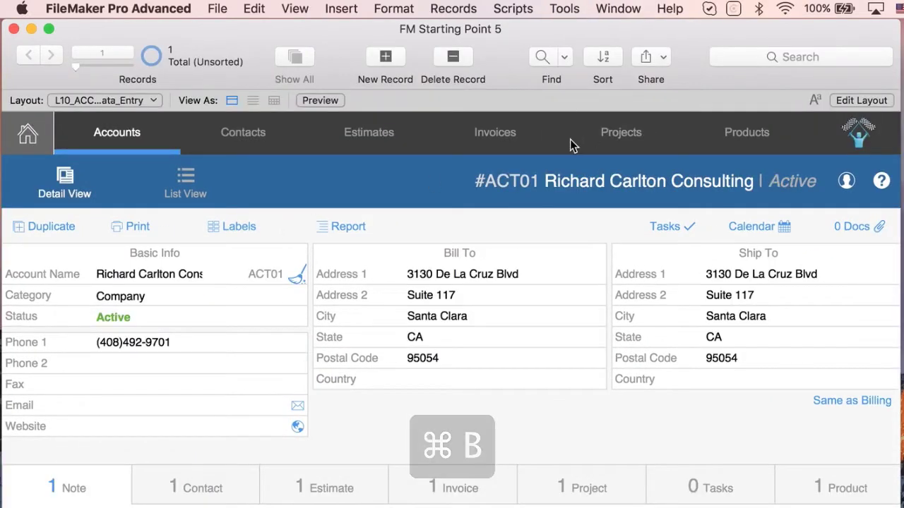
# - Open the Projects module in Layout mode and scroll to the FM Gallery tab control
pyautogui.click(634, 141)
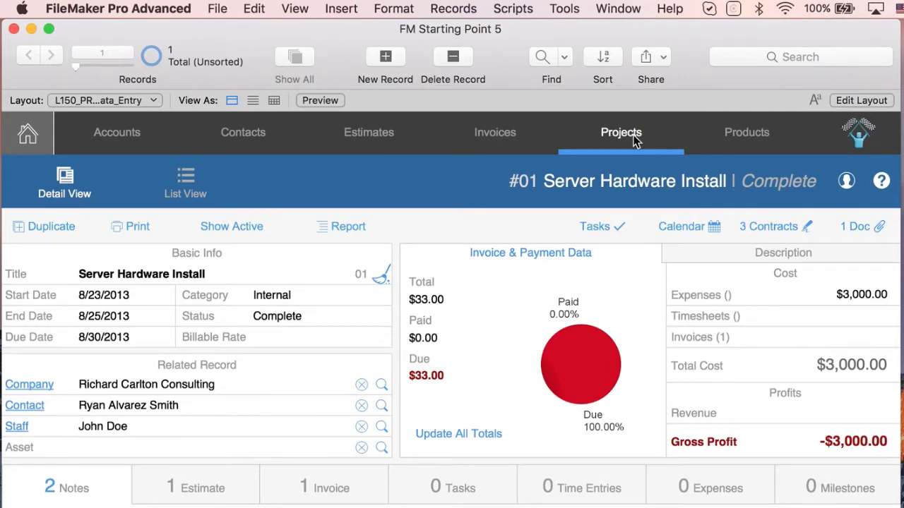
pyautogui.press('super+l')
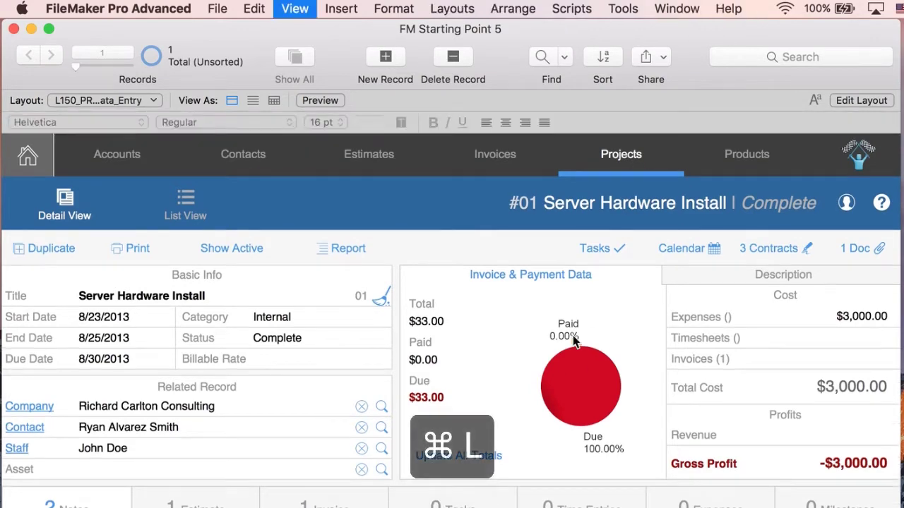
pyautogui.hscroll(15, 567, 406)
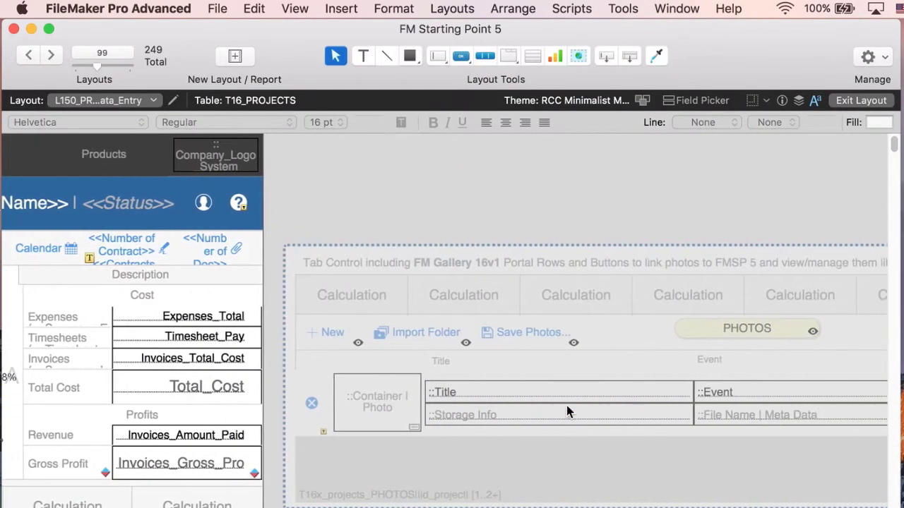
pyautogui.hscroll(10, 567, 406)
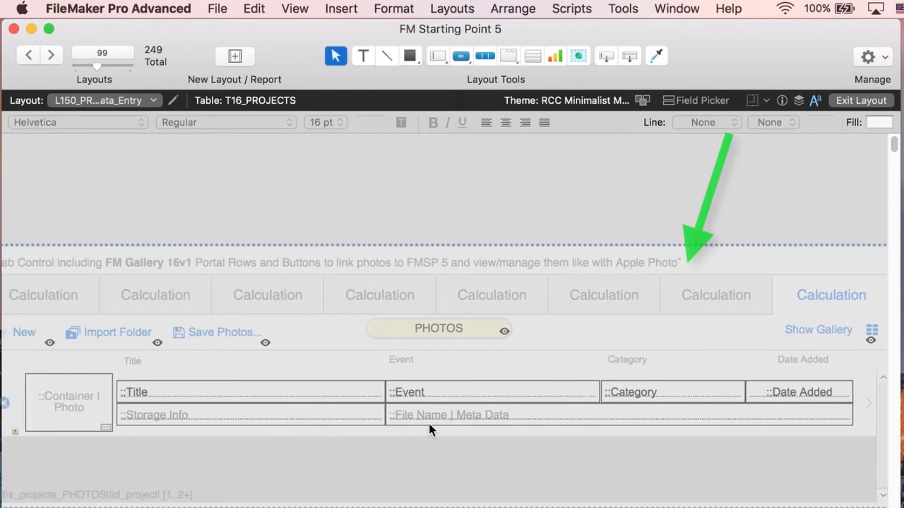
pyautogui.hscroll(-2, 428, 421)
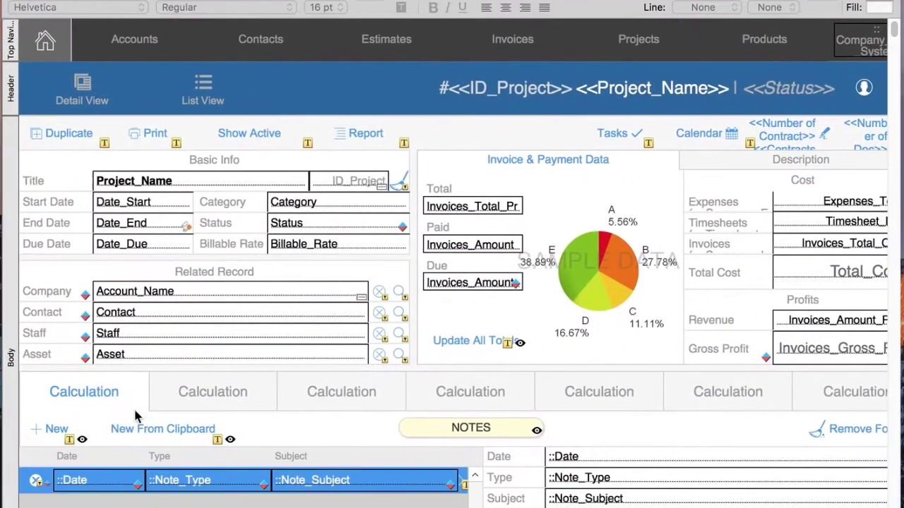
# - Reposition the Notes tab control, settling it back along the bottom of the layout
pyautogui.click(86, 499)
pyautogui.moveTo(70, 378); pyautogui.dragTo(643, 326)
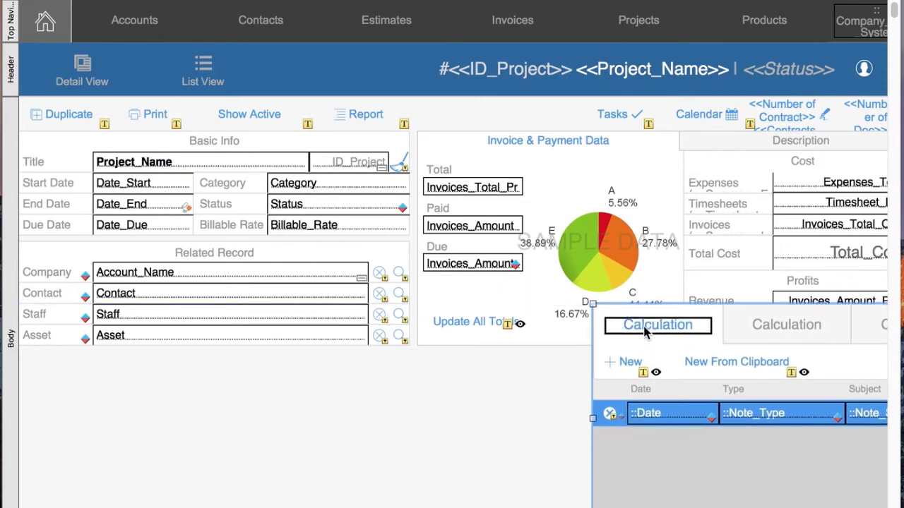
pyautogui.hscroll(15, 643, 326)
pyautogui.moveTo(78, 326); pyautogui.dragTo(737, 390)
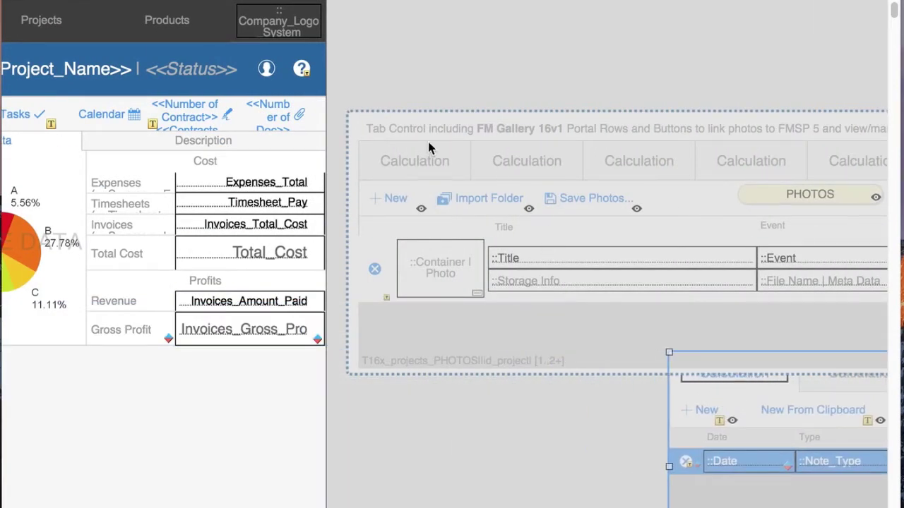
pyautogui.click(429, 169)
pyautogui.moveTo(429, 169); pyautogui.dragTo(120, 343)
pyautogui.moveTo(689, 416); pyautogui.dragTo(53, 437)
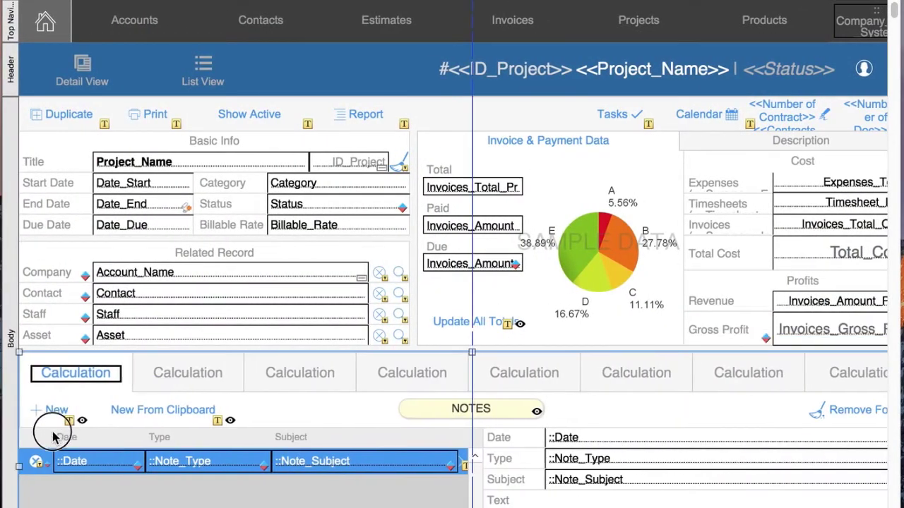
pyautogui.scroll(-3, 110, 355)
pyautogui.click(92, 305)
pyautogui.moveTo(92, 305); pyautogui.dragTo(70, 346)
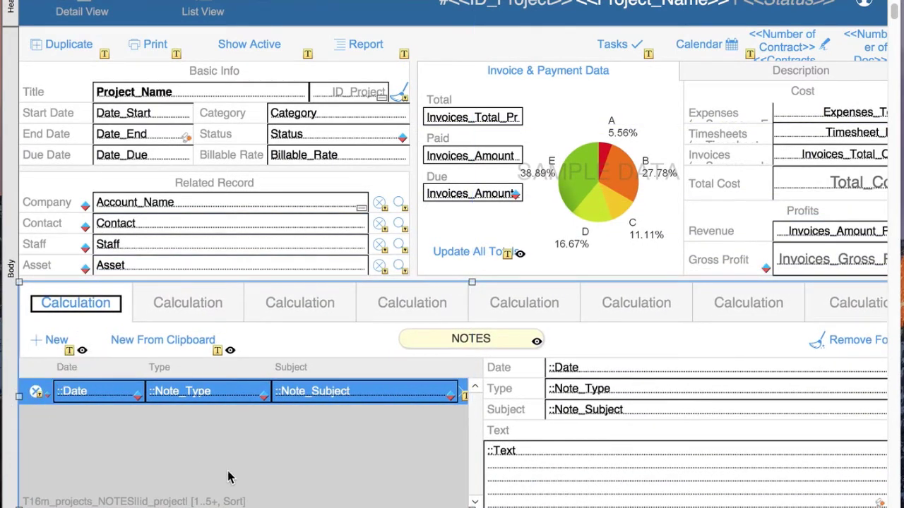
pyautogui.press('Escape')
# - In Browse mode, import the Art folder's photos under the event title 'Nick Hunter Demo'
pyautogui.press('super+b')
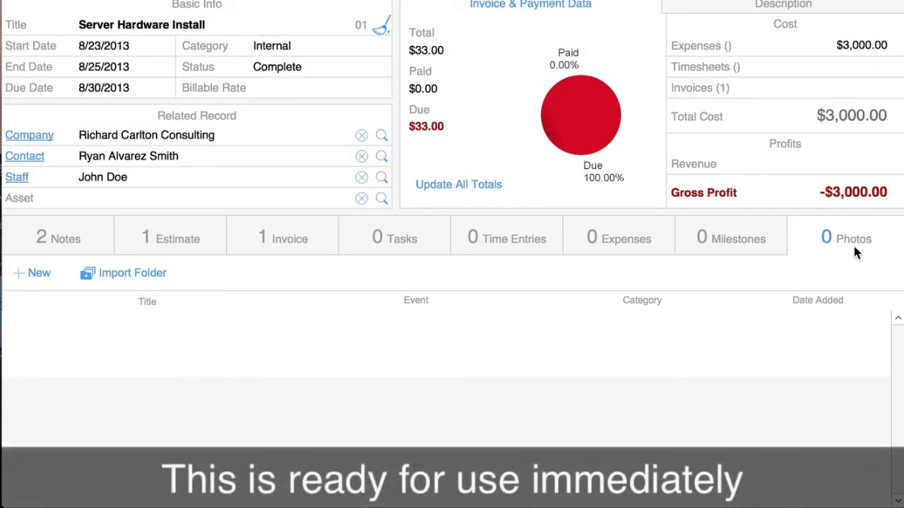
pyautogui.click(137, 273)
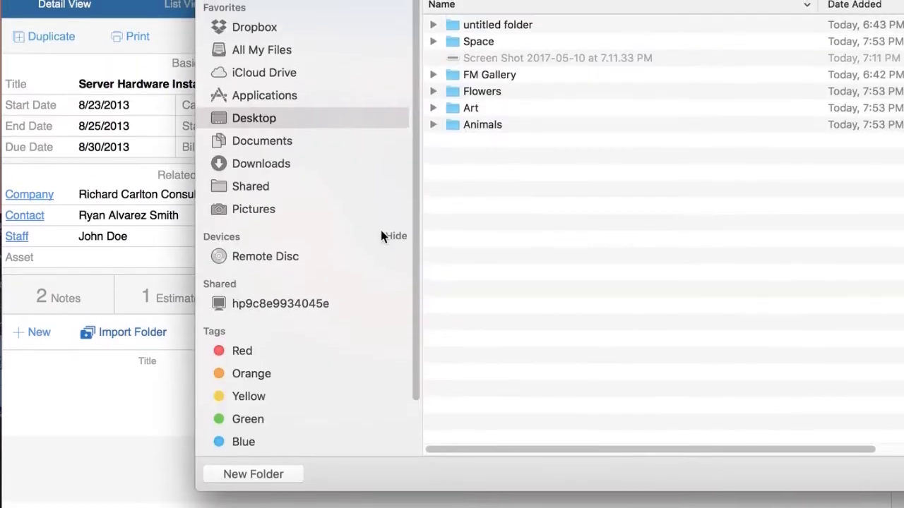
pyautogui.doubleClick(474, 109)
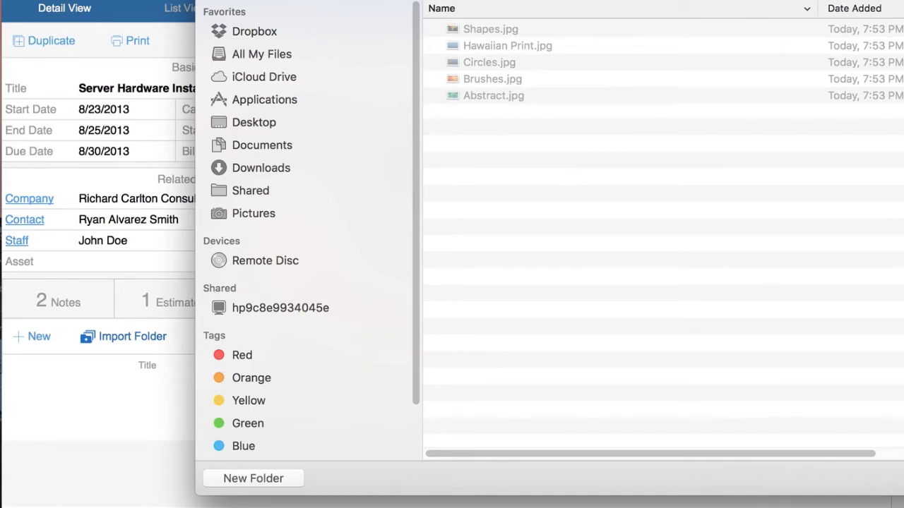
pyautogui.moveTo(903, 410); pyautogui.dragTo(858, 410)
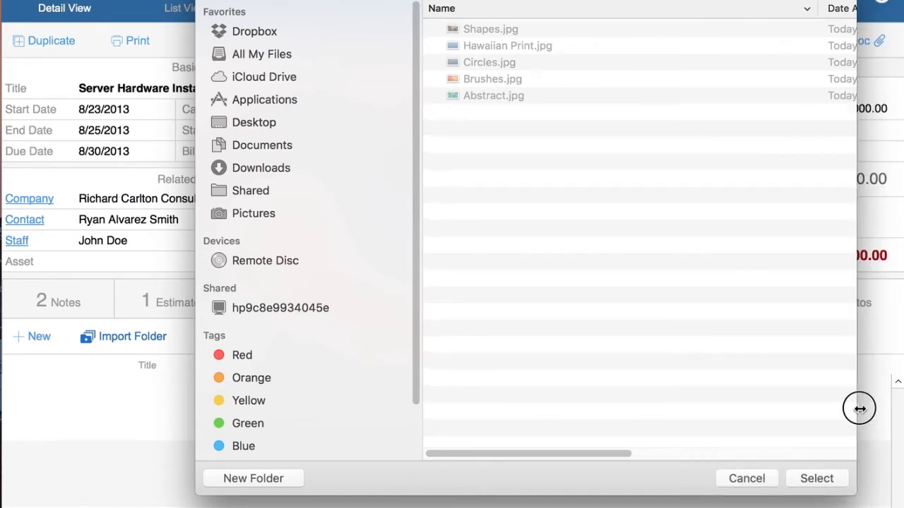
pyautogui.click(828, 481)
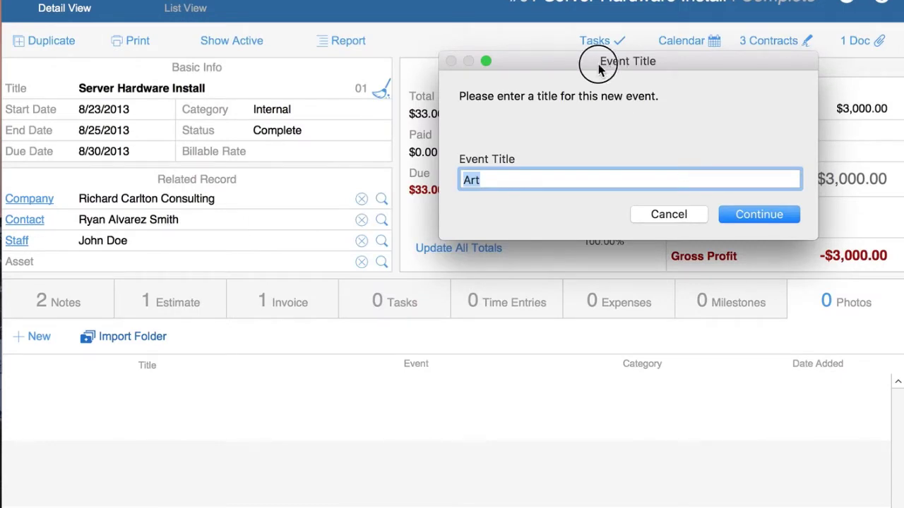
pyautogui.moveTo(593, 61); pyautogui.dragTo(454, 67)
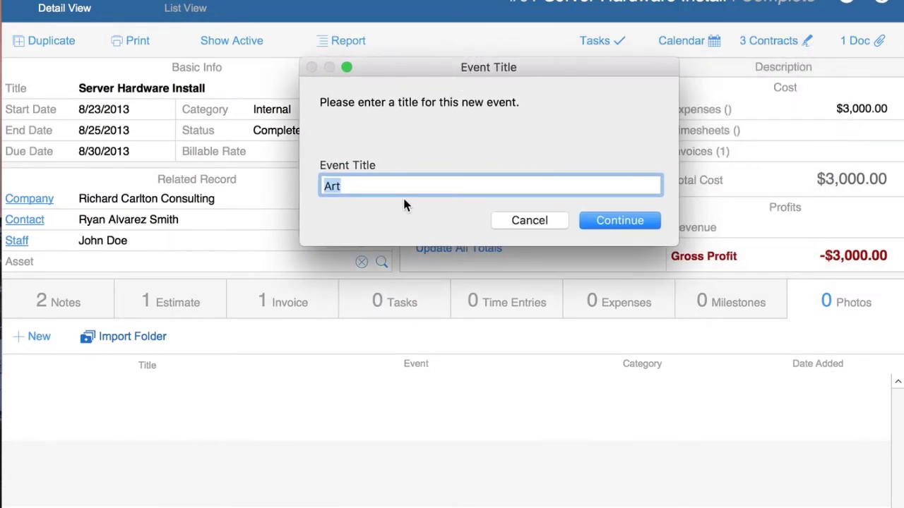
pyautogui.write('Nick Hunter Demo')
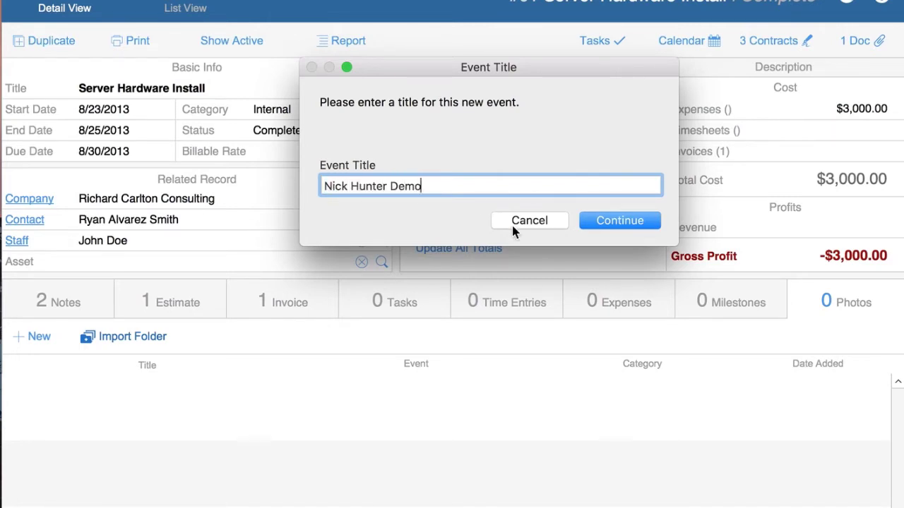
pyautogui.click(620, 222)
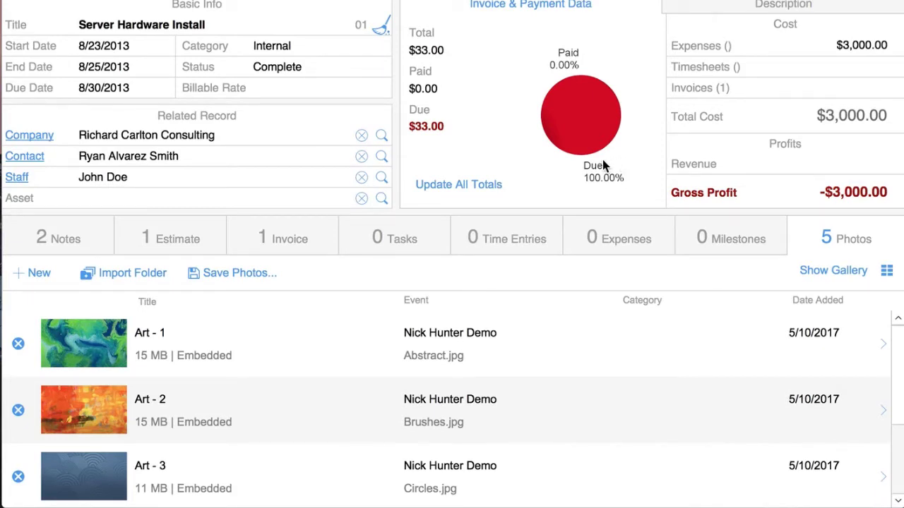
# - Preview the five imported Art photos in the gallery, then close it
pyautogui.scroll(-2, 535, 358)
pyautogui.scroll(2, 536, 360)
pyautogui.click(851, 272)
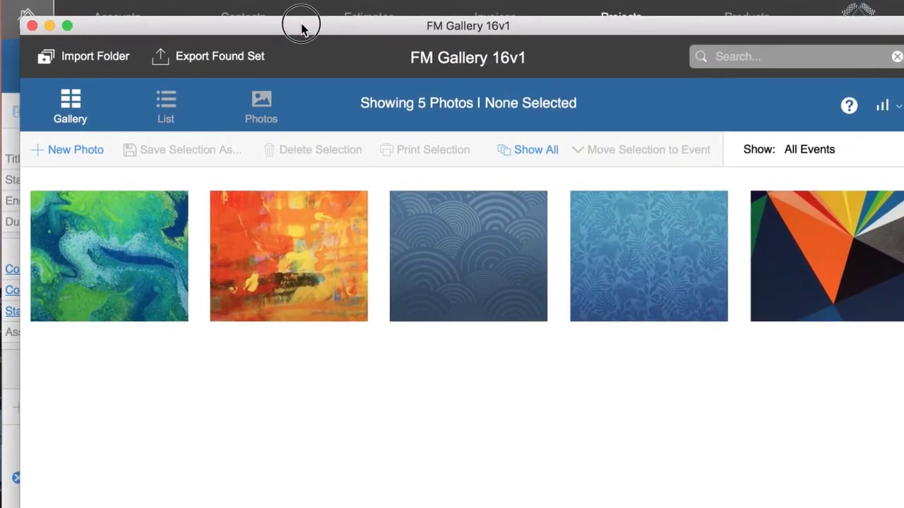
pyautogui.click(32, 26)
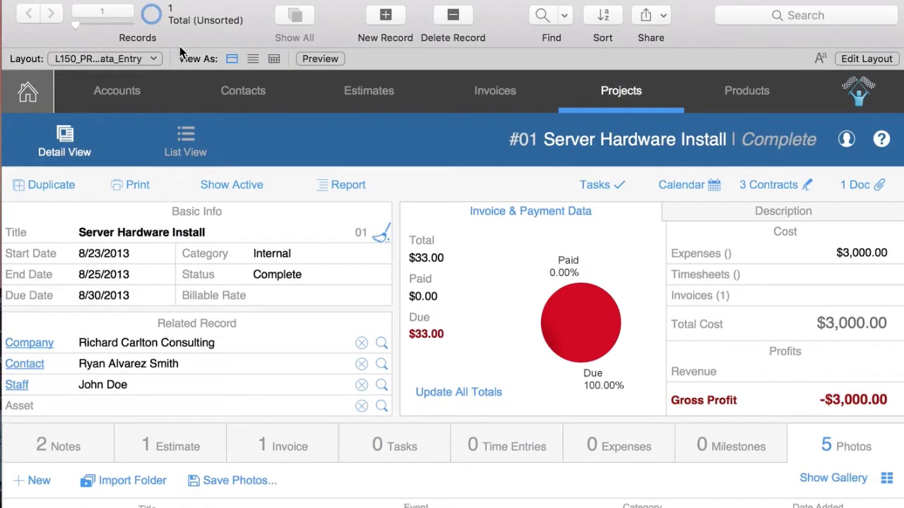
# - Create a new project record titled 'New Project'
pyautogui.click(385, 19)
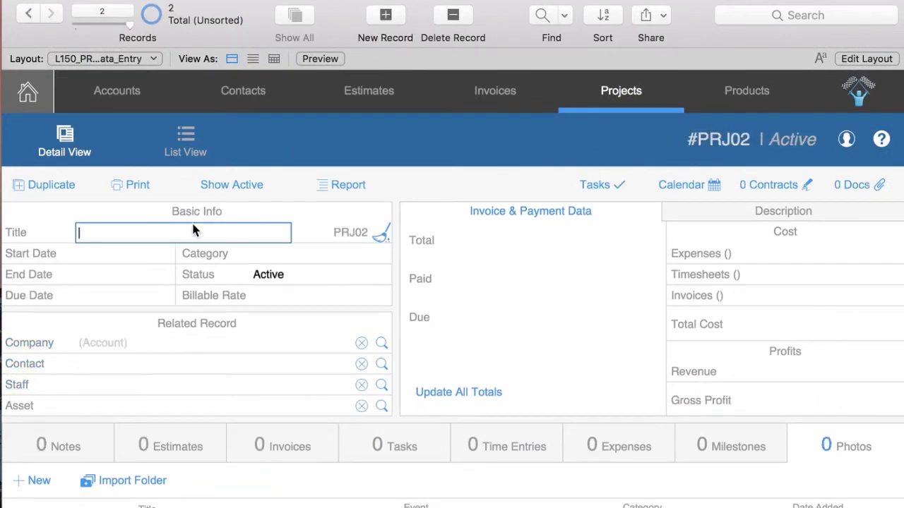
pyautogui.write('New Project')
pyautogui.click(293, 221)
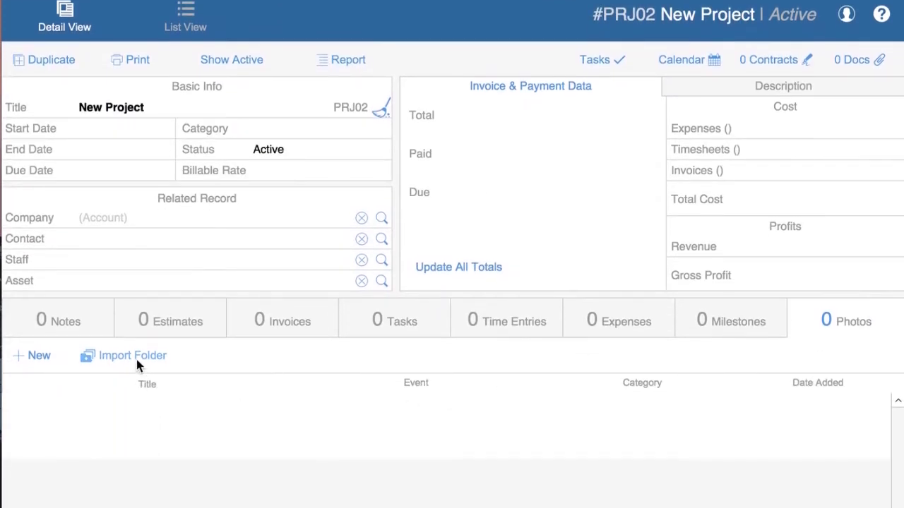
# - Import the Flowers folder's six photos, extending the event title with 'from nick'
pyautogui.click(138, 340)
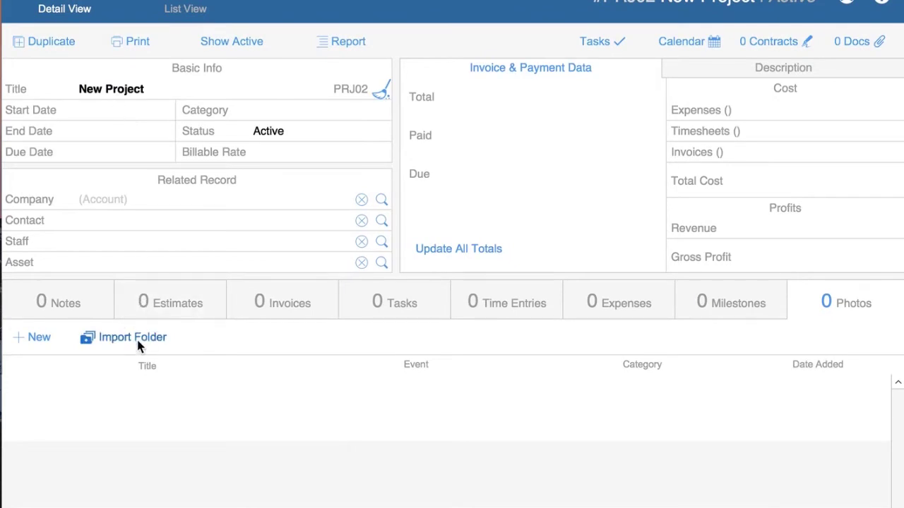
pyautogui.click(582, 97)
pyautogui.doubleClick(580, 97)
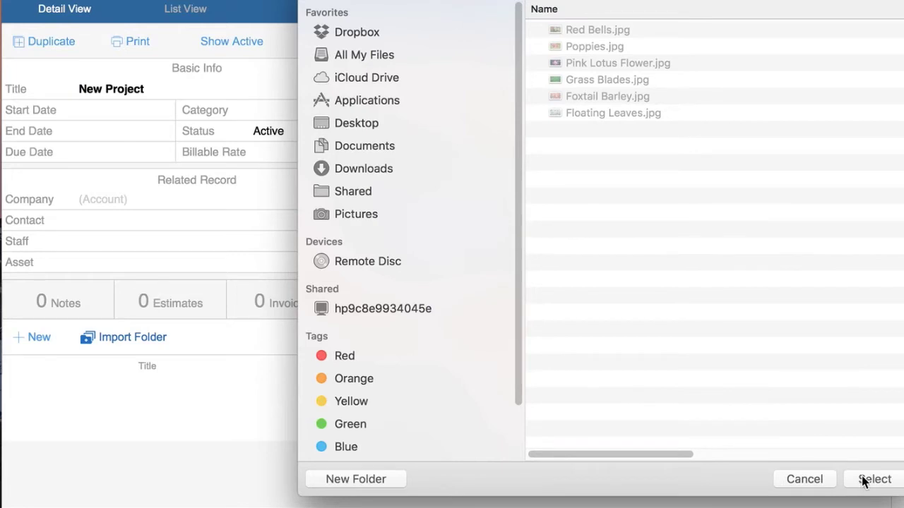
pyautogui.click(870, 479)
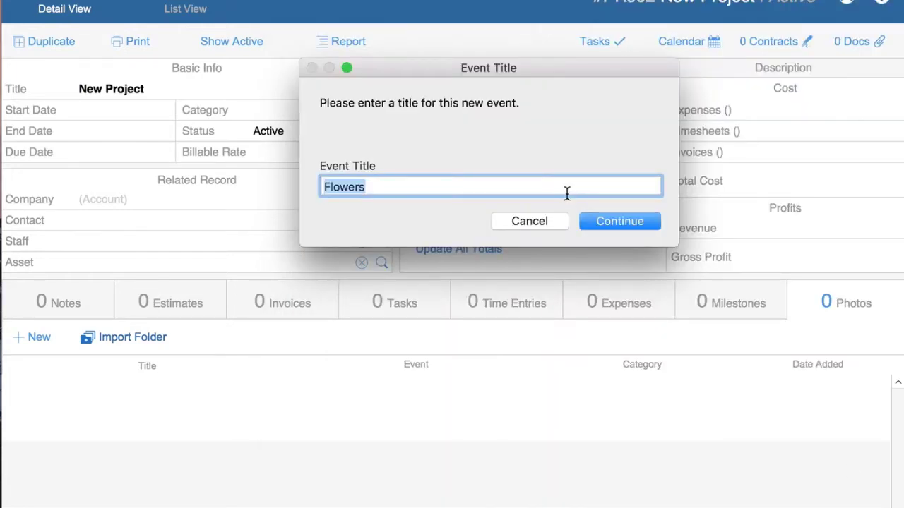
pyautogui.click(566, 192)
pyautogui.write('from nick')
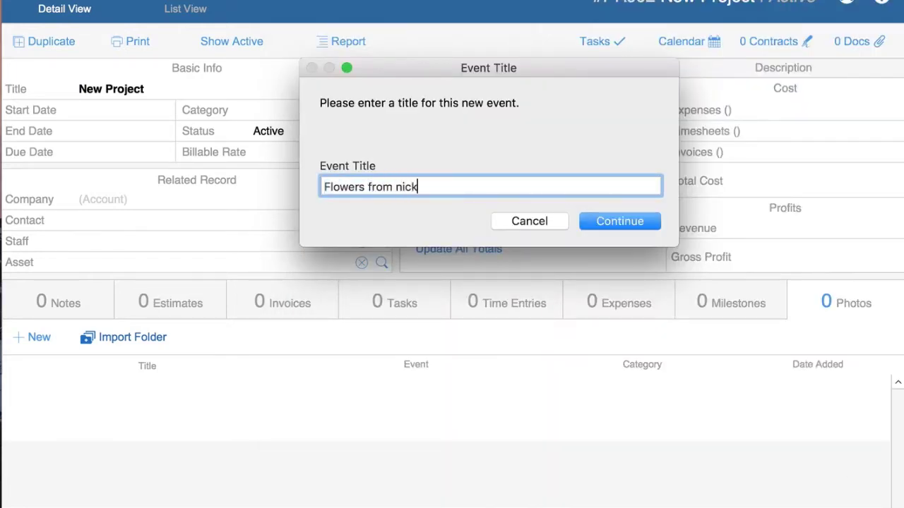
pyautogui.press('Return')
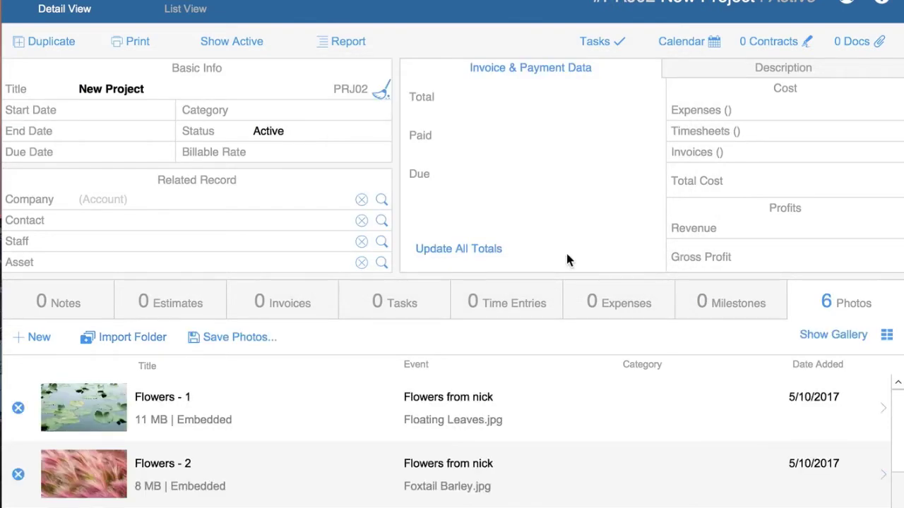
pyautogui.scroll(-5, 572, 484)
pyautogui.scroll(3, 574, 482)
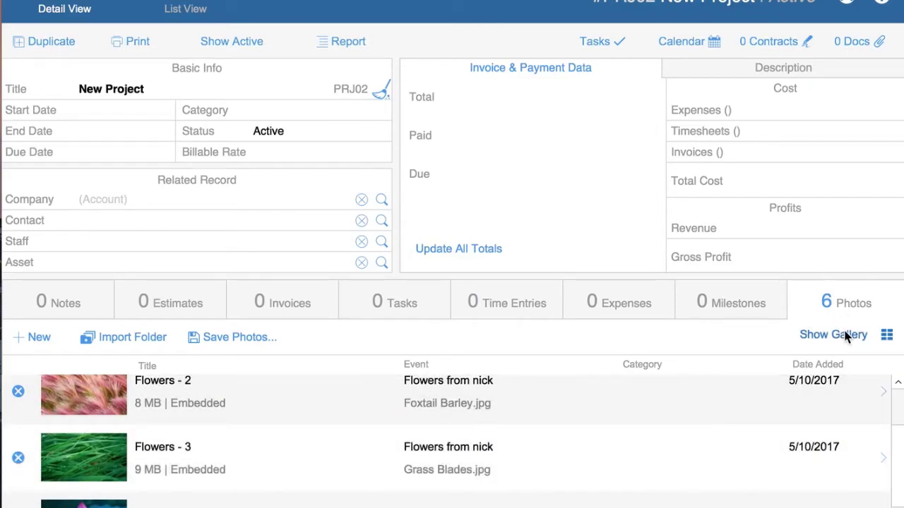
# - Open the gallery showing all 53 photos from every event and browse the event filter list
pyautogui.click(833, 335)
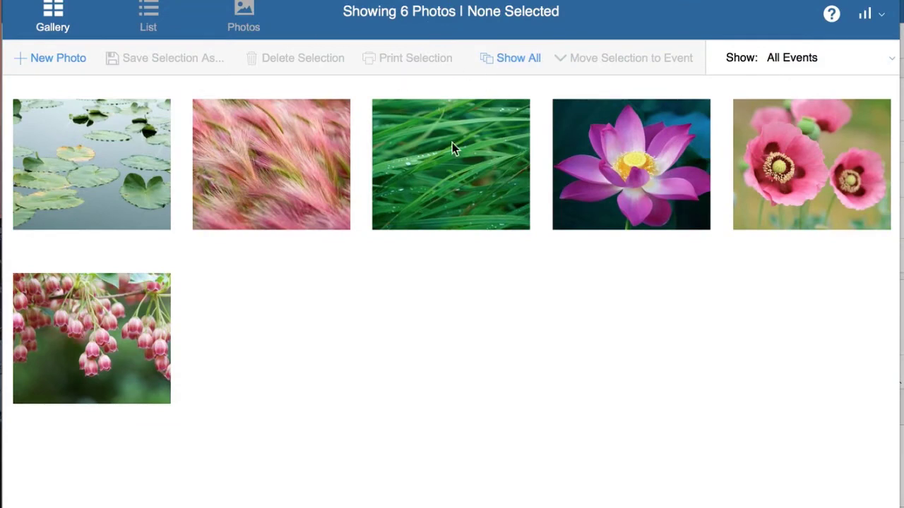
pyautogui.click(499, 59)
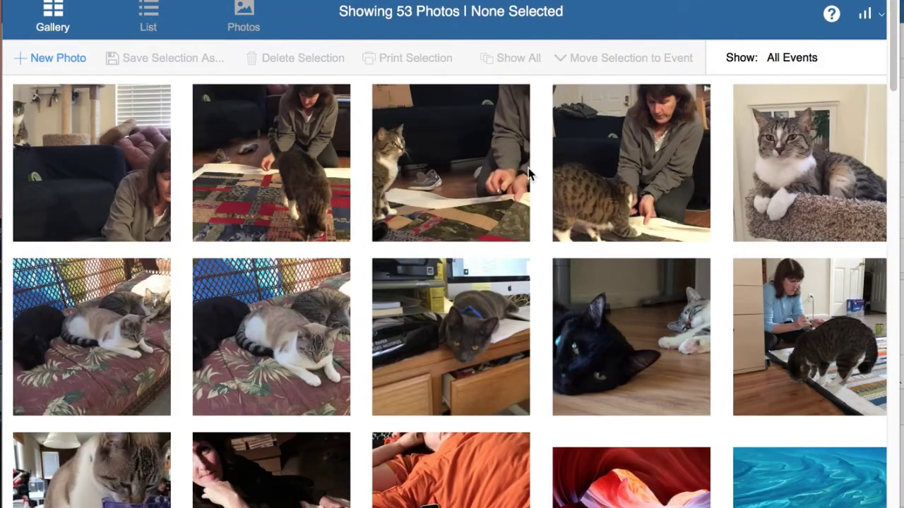
pyautogui.scroll(-3, 530, 173)
pyautogui.scroll(-15, 530, 173)
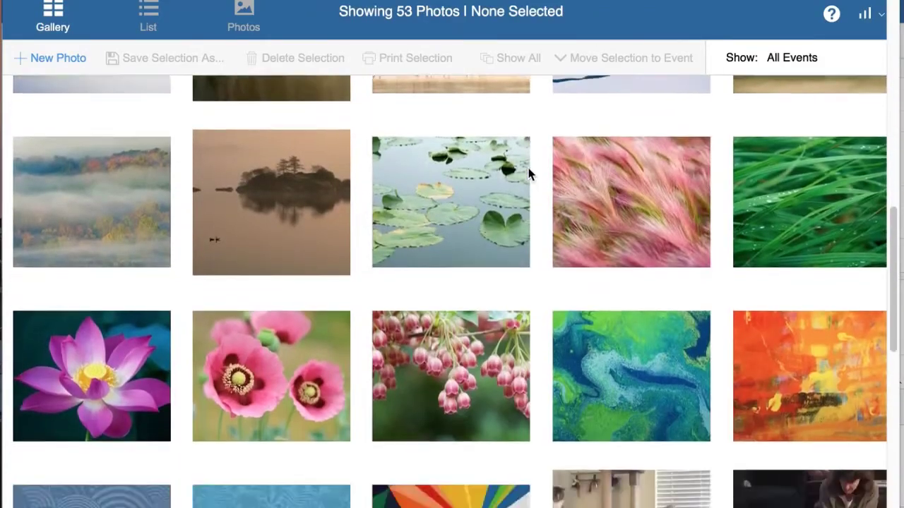
pyautogui.scroll(5, 529, 173)
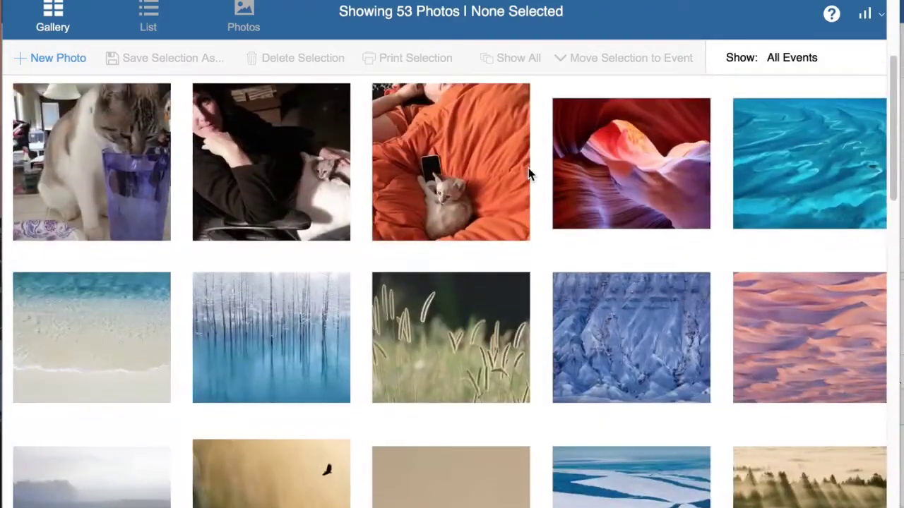
pyautogui.scroll(3, 529, 173)
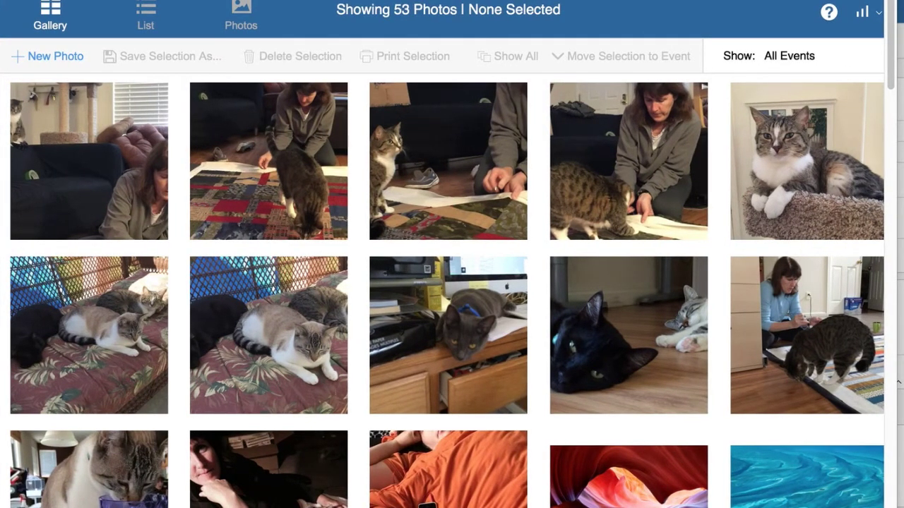
pyautogui.click(843, 60)
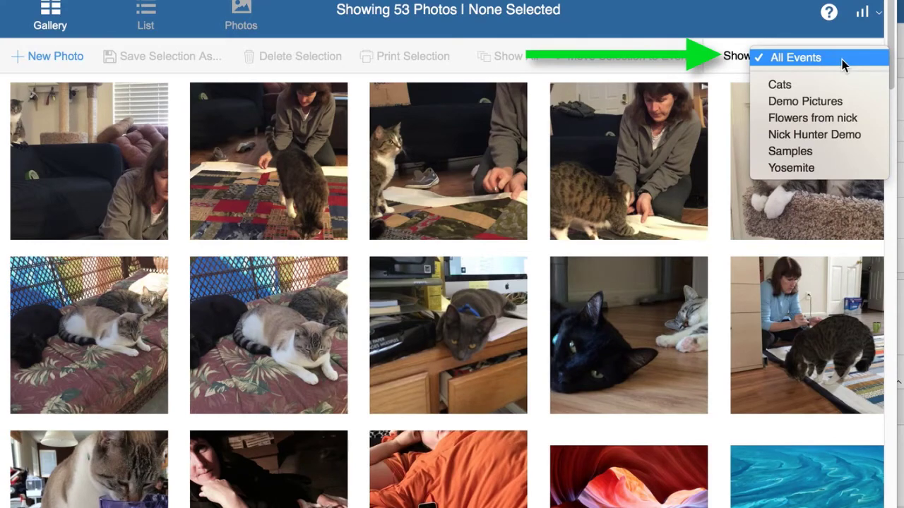
# - Filter the gallery to the Nick Hunter Demo event, then to the Flowers from nick event
pyautogui.click(835, 135)
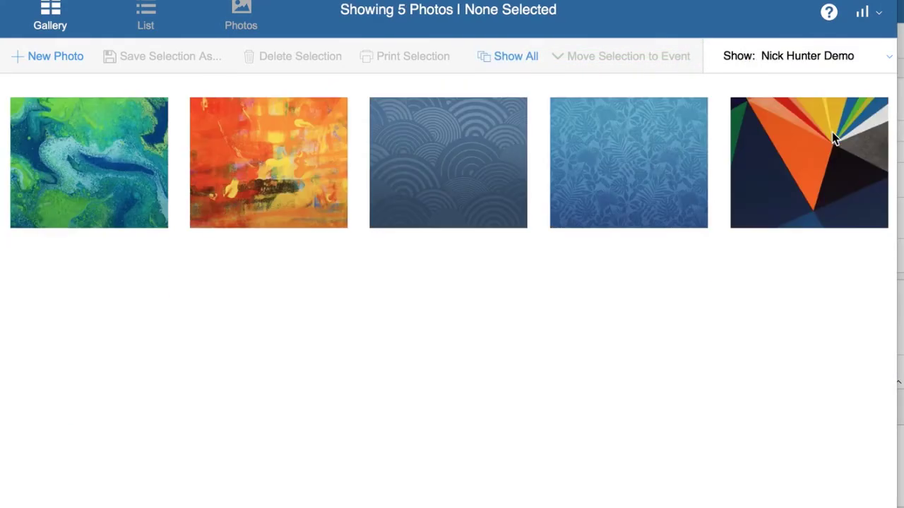
pyautogui.click(809, 60)
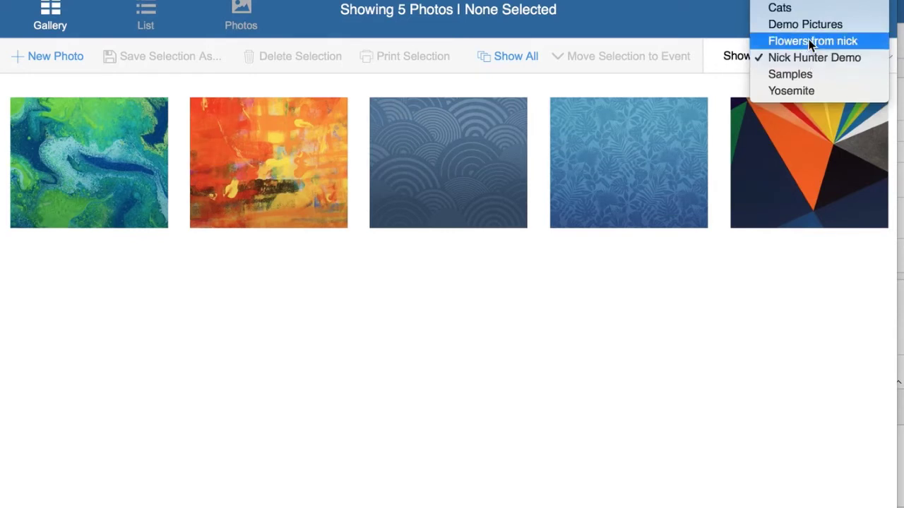
pyautogui.click(812, 39)
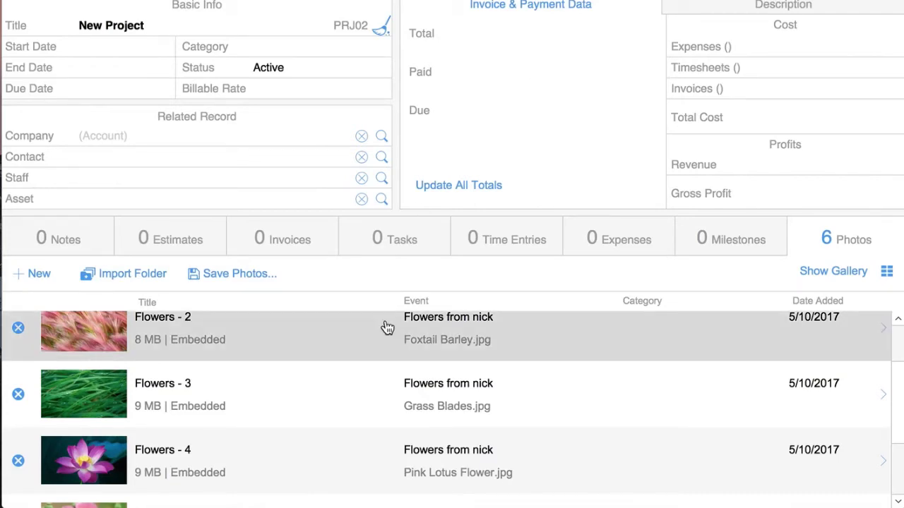
# - Cancel a Save Photos attempt, clear the selection, and reopen the gallery of six flower photos
pyautogui.scroll(2, 385, 335)
pyautogui.scroll(-3, 386, 346)
pyautogui.scroll(3, 409, 363)
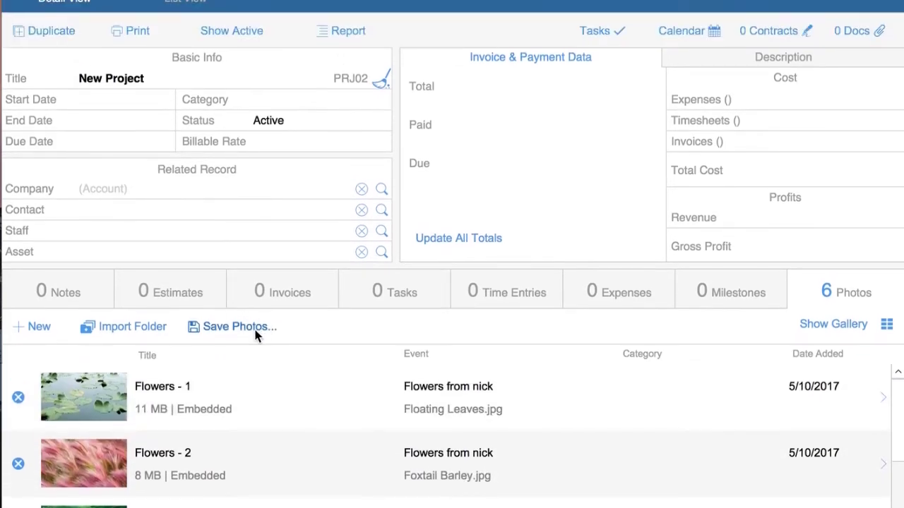
pyautogui.click(254, 275)
pyautogui.click(826, 478)
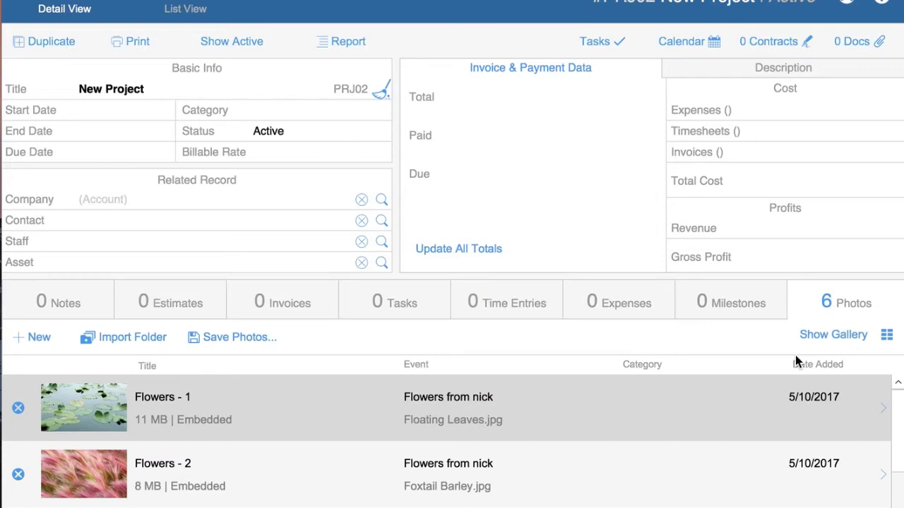
pyautogui.click(586, 354)
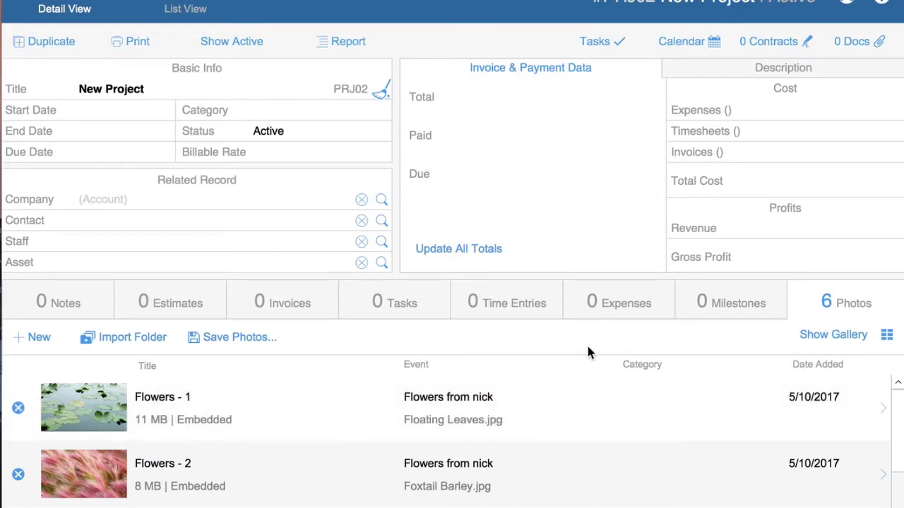
pyautogui.click(819, 335)
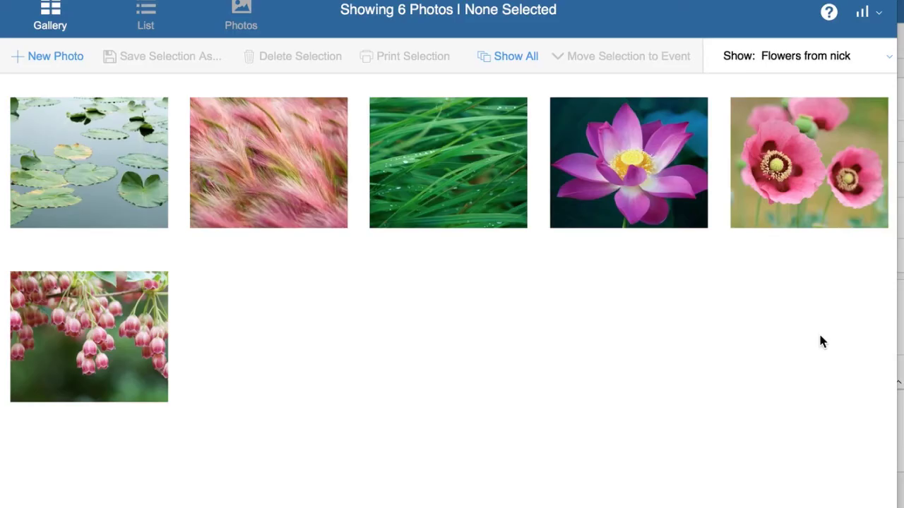
# - Export the Foxtail Barley and Grass Blades photos as 20 MP JPEGs
pyautogui.click(339, 165)
pyautogui.click(455, 173)
pyautogui.press('super+s')
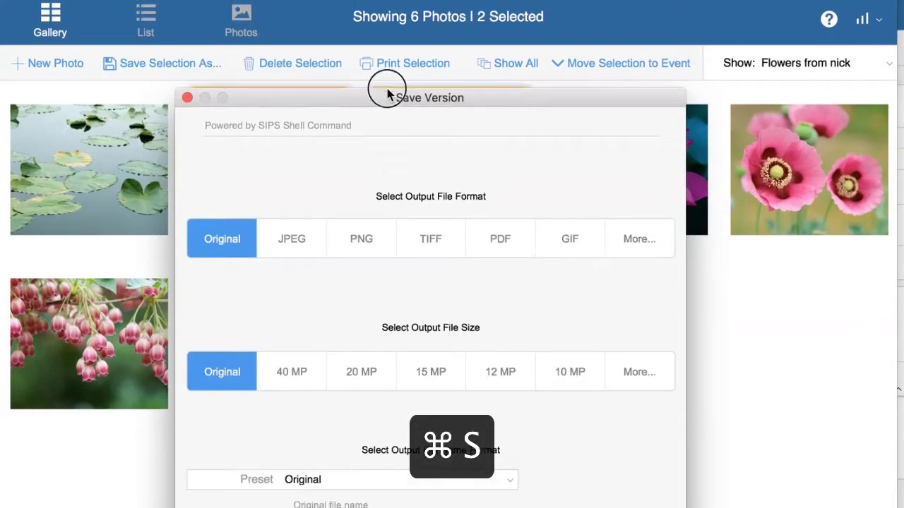
pyautogui.moveTo(372, 83); pyautogui.dragTo(371, 3)
pyautogui.click(281, 141)
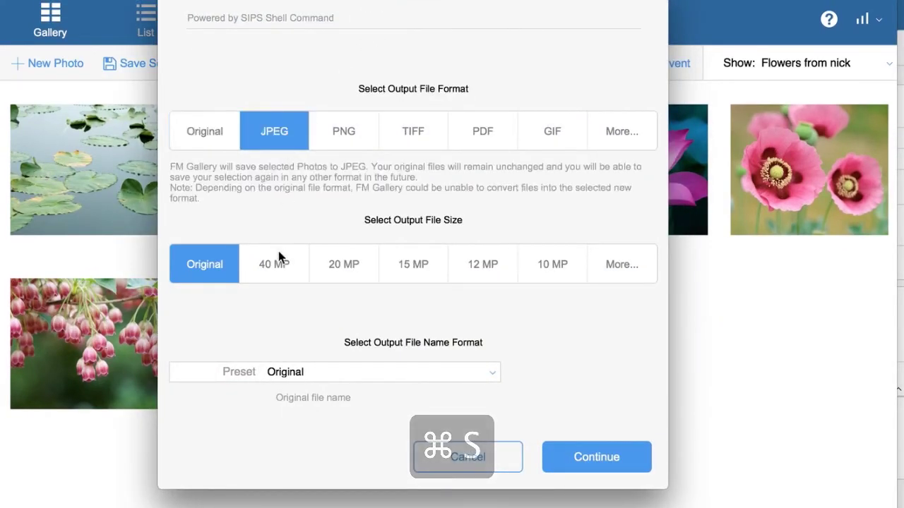
pyautogui.click(336, 266)
# - Save them into a new Desktop folder named '2 pictures' and close that folder window
pyautogui.click(592, 460)
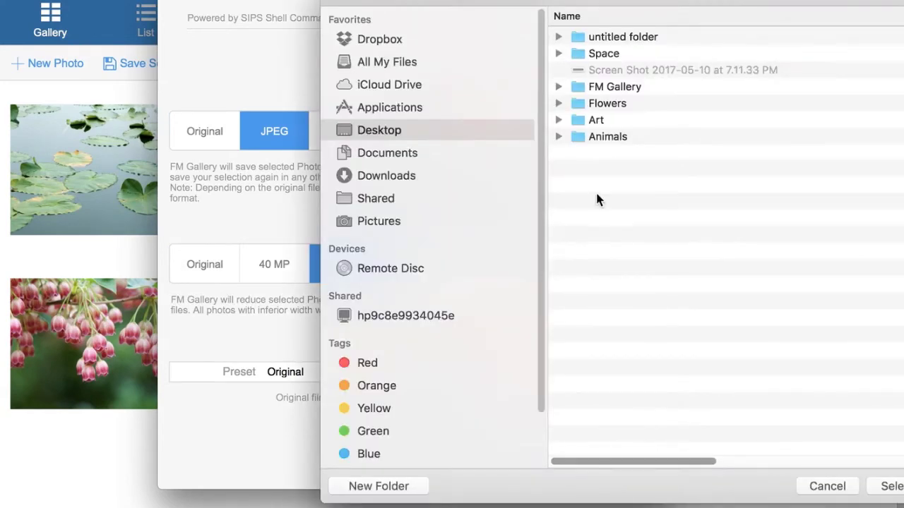
pyautogui.click(417, 486)
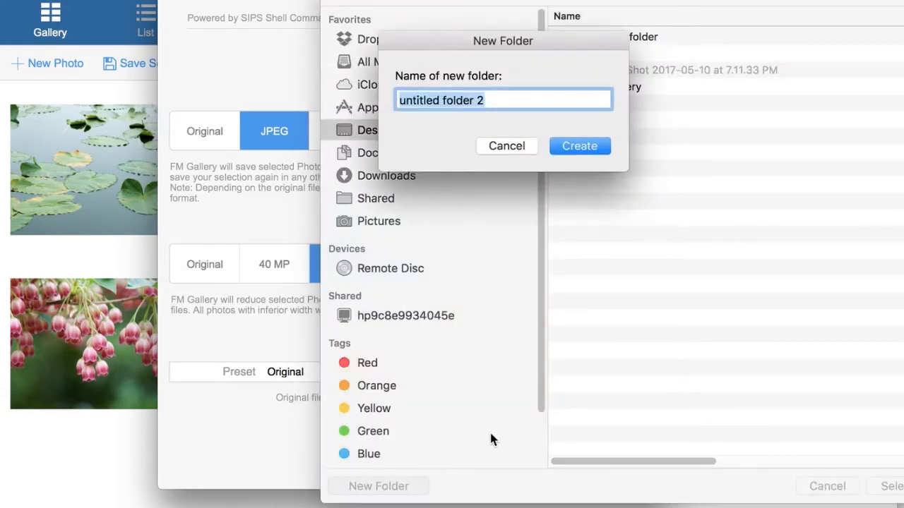
pyautogui.write('2 pictures')
pyautogui.press('Return')
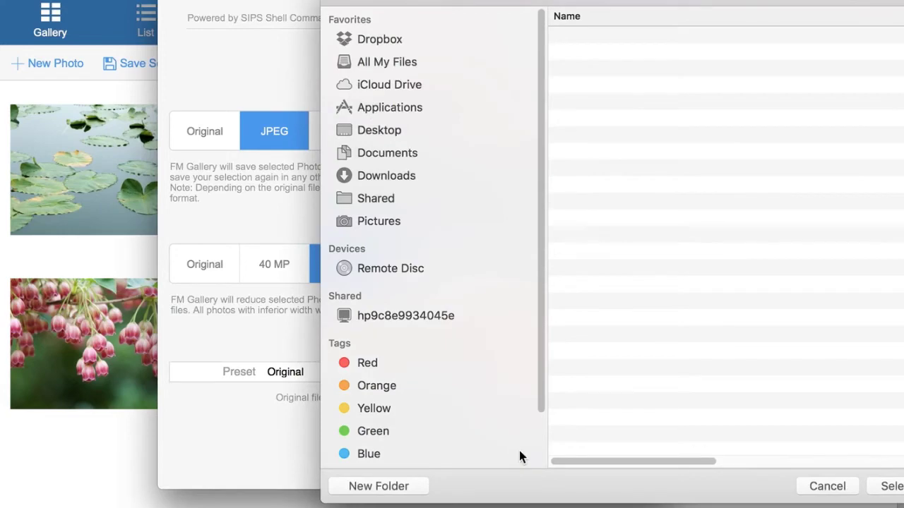
pyautogui.click(879, 486)
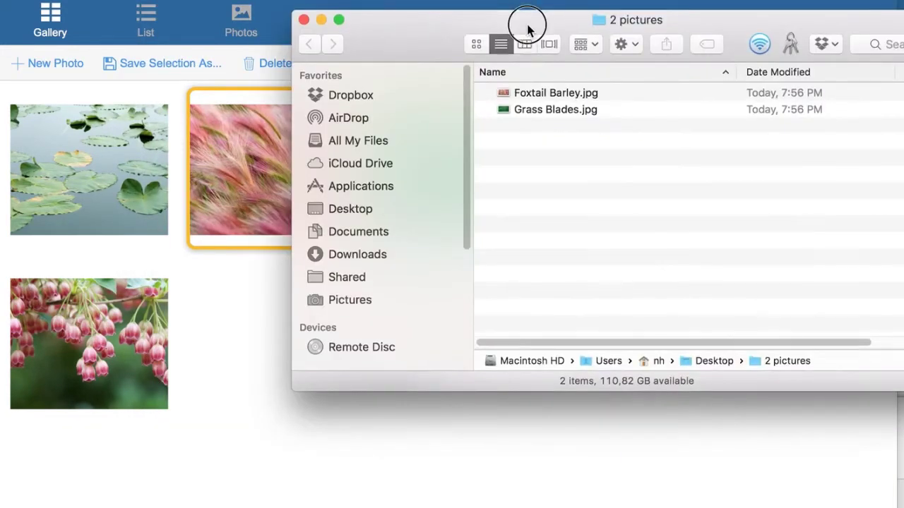
pyautogui.moveTo(521, 20); pyautogui.dragTo(300, 86)
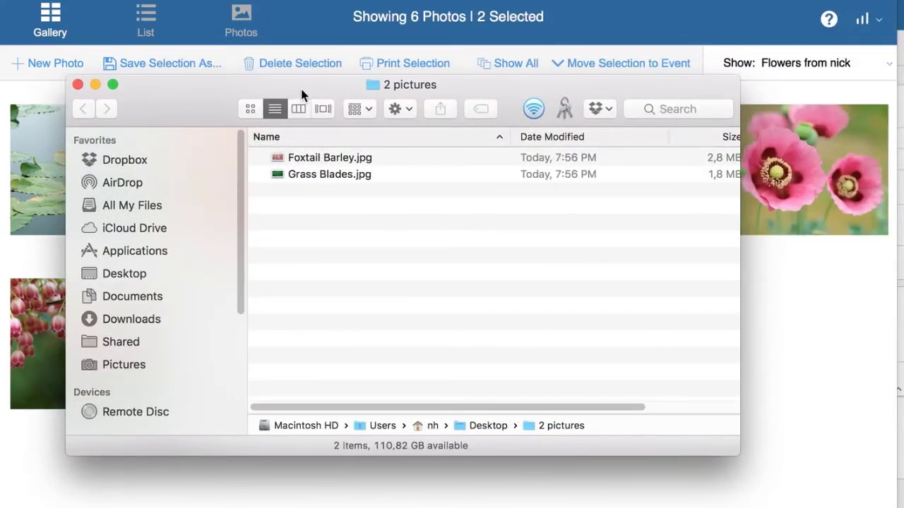
pyautogui.press('super+m')
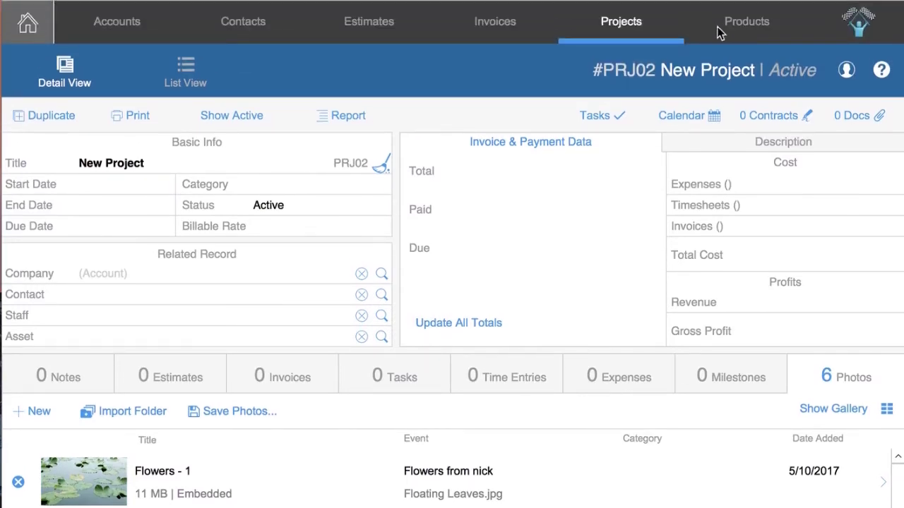
# - Open the Products layout in Layout mode and scroll across its tab controls
pyautogui.click(719, 33)
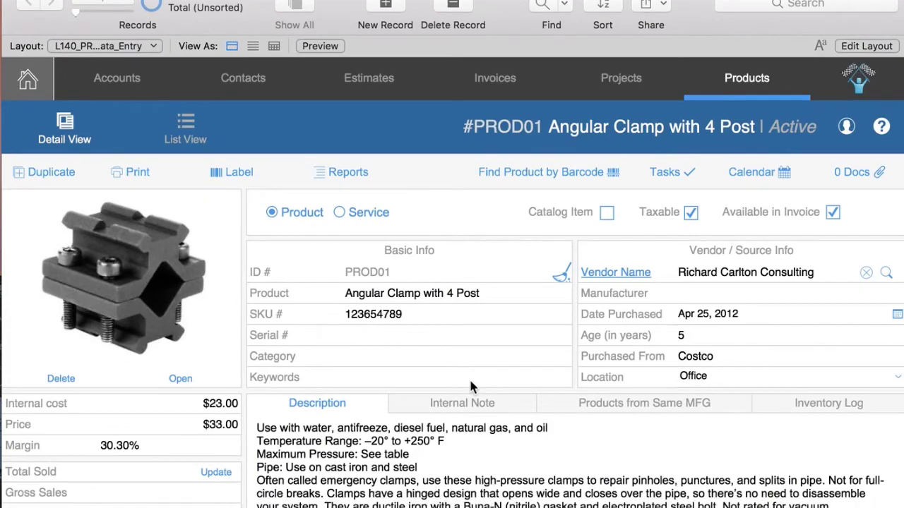
pyautogui.press('super+l')
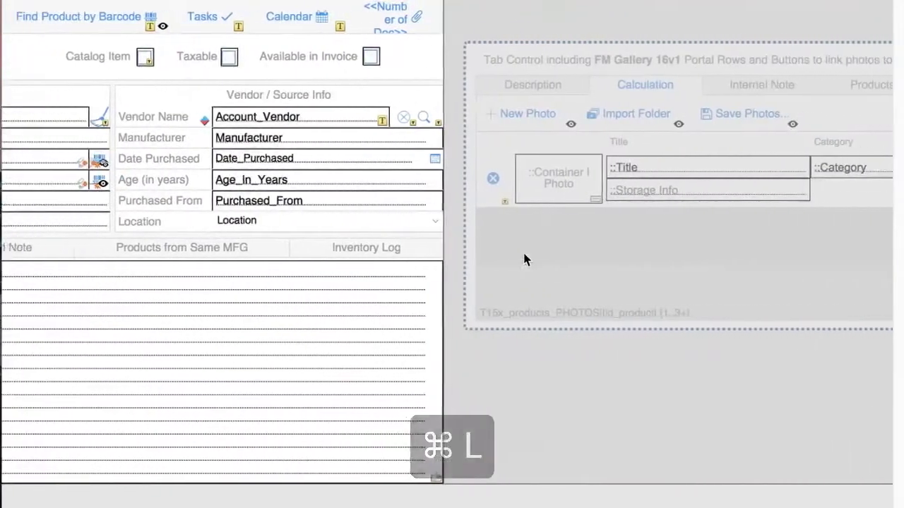
pyautogui.hscroll(10, 524, 260)
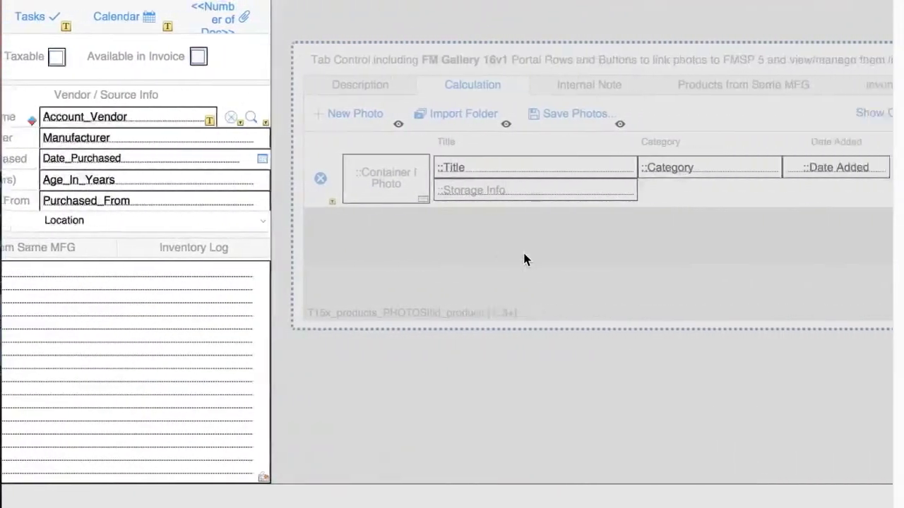
pyautogui.hscroll(-7, 525, 260)
pyautogui.hscroll(-10, 524, 259)
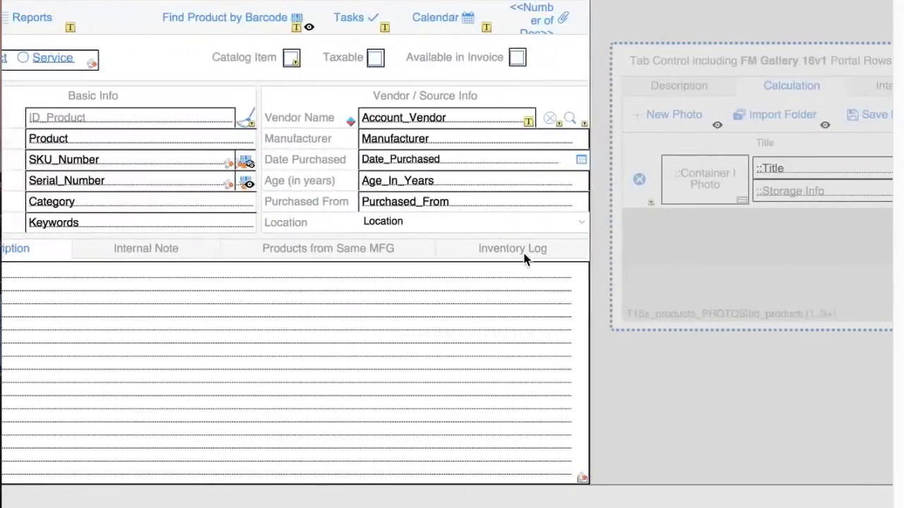
pyautogui.hscroll(11, 459, 318)
pyautogui.hscroll(7, 458, 316)
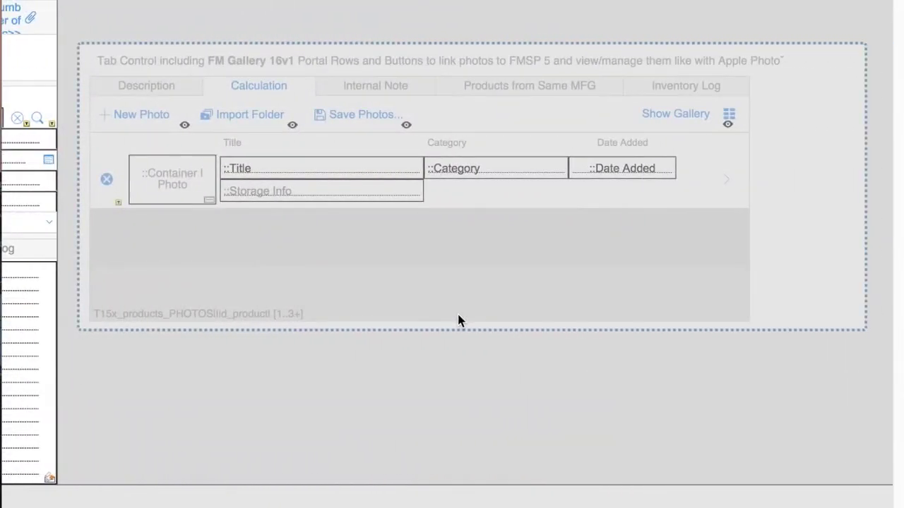
pyautogui.hscroll(-5, 457, 314)
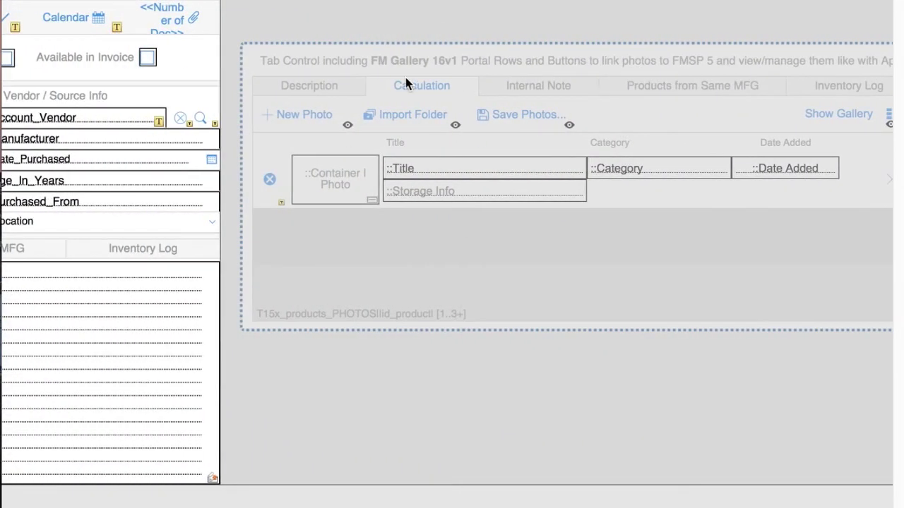
pyautogui.hscroll(-16, 409, 230)
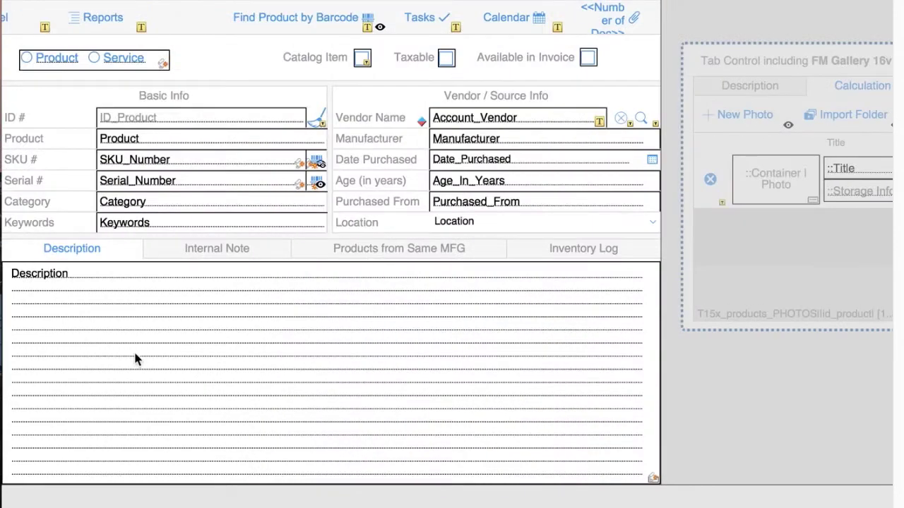
# - Move the old description tab control out of the way
pyautogui.click(128, 256)
pyautogui.moveTo(127, 256); pyautogui.dragTo(769, 145)
pyautogui.hscroll(10, 762, 173)
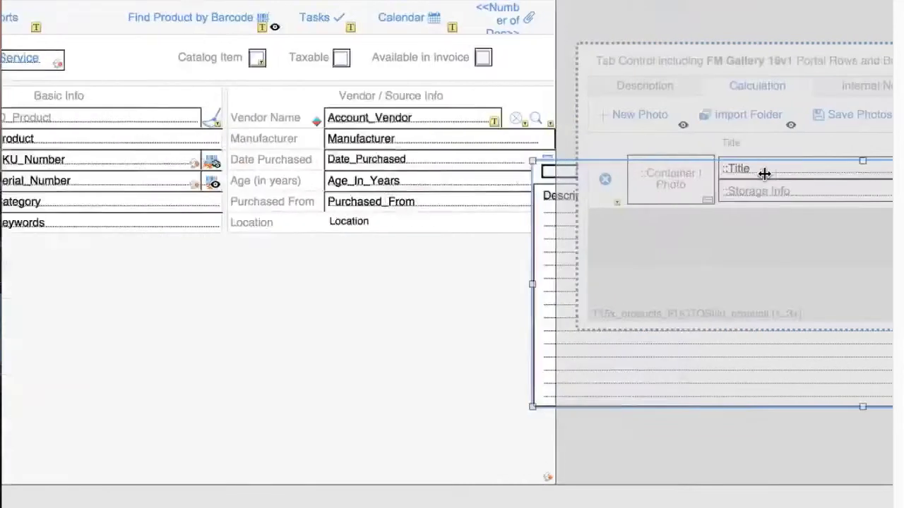
pyautogui.moveTo(426, 225); pyautogui.dragTo(857, 302)
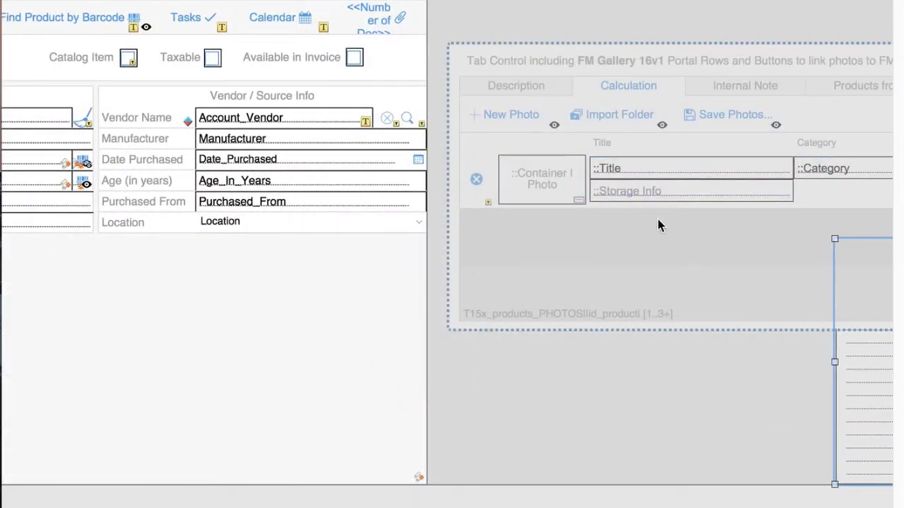
# - Place the FM Gallery photo tab control under Basic Info and return to Browse mode
pyautogui.click(609, 88)
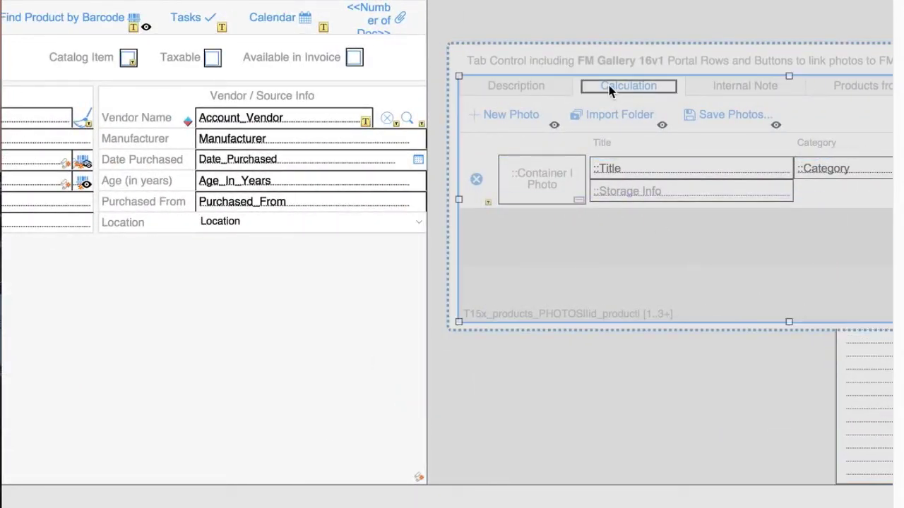
pyautogui.moveTo(631, 90); pyautogui.dragTo(303, 238)
pyautogui.hscroll(-12, 301, 239)
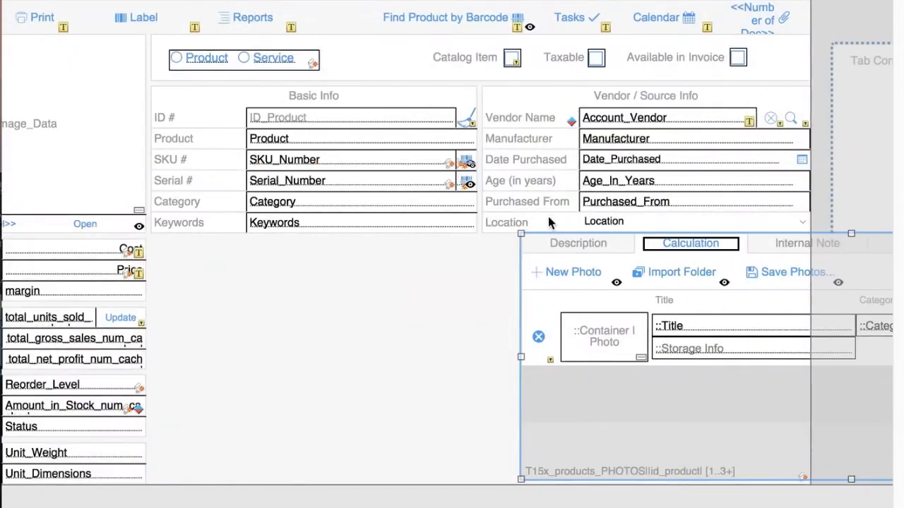
pyautogui.moveTo(669, 247); pyautogui.dragTo(304, 346)
pyautogui.click(808, 460)
pyautogui.click(819, 458)
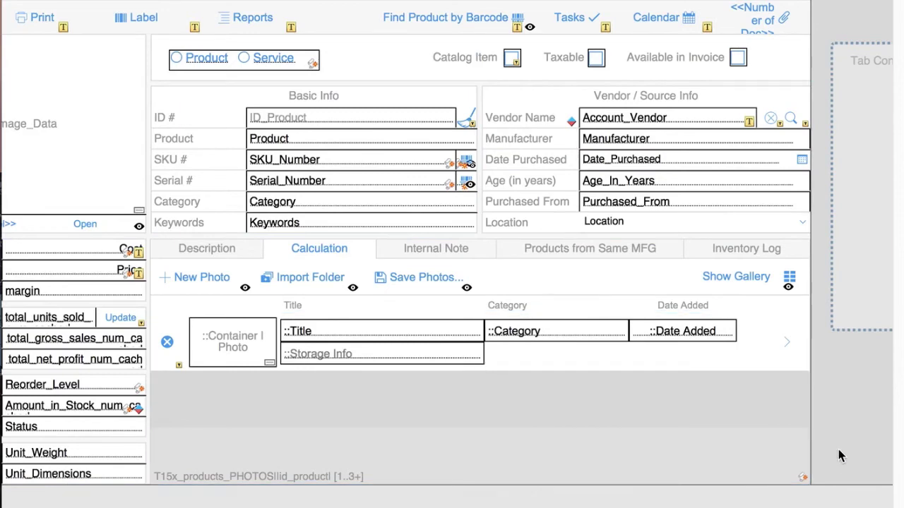
pyautogui.hotkey('ctrl', 'b')
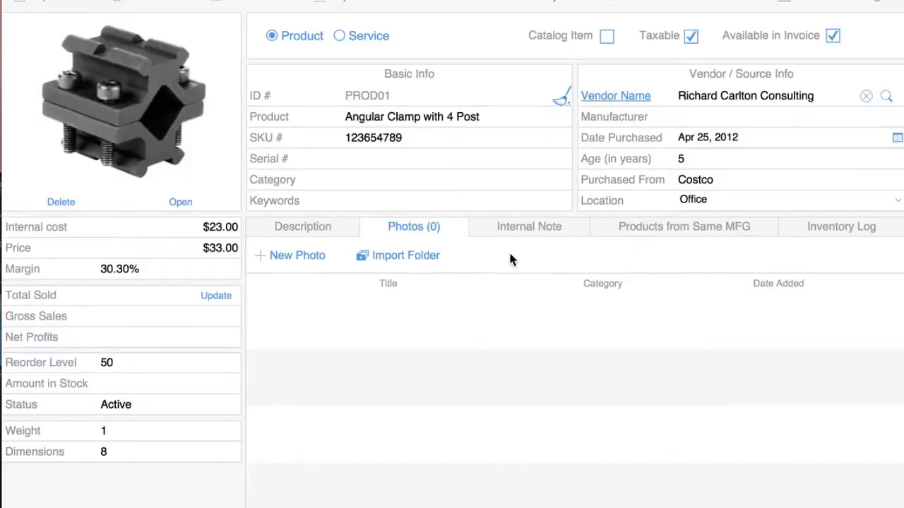
# - Import the Animals folder of photos into the Angular Clamp with 4 Post product
pyautogui.click(419, 257)
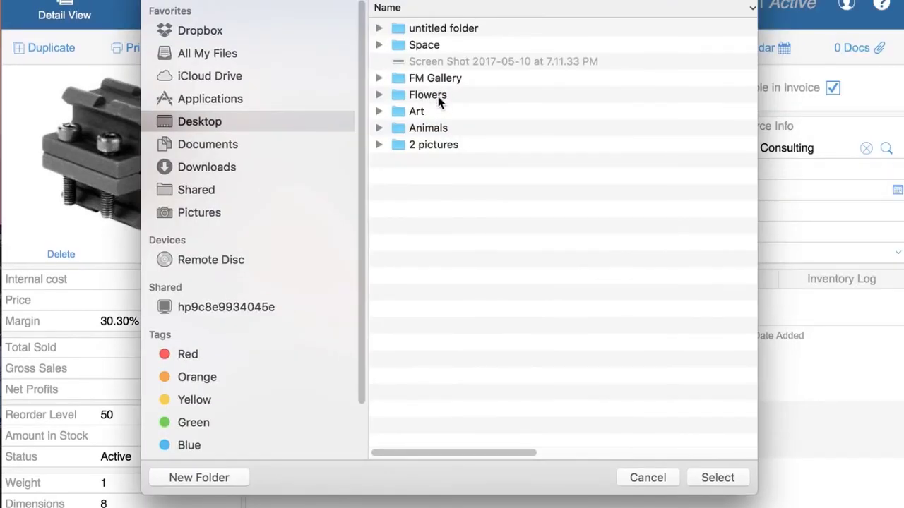
pyautogui.click(438, 128)
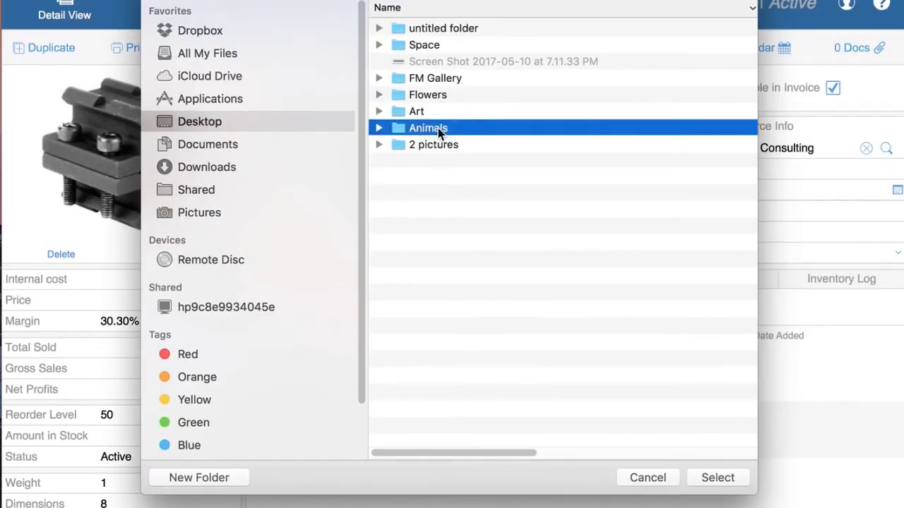
pyautogui.doubleClick(437, 128)
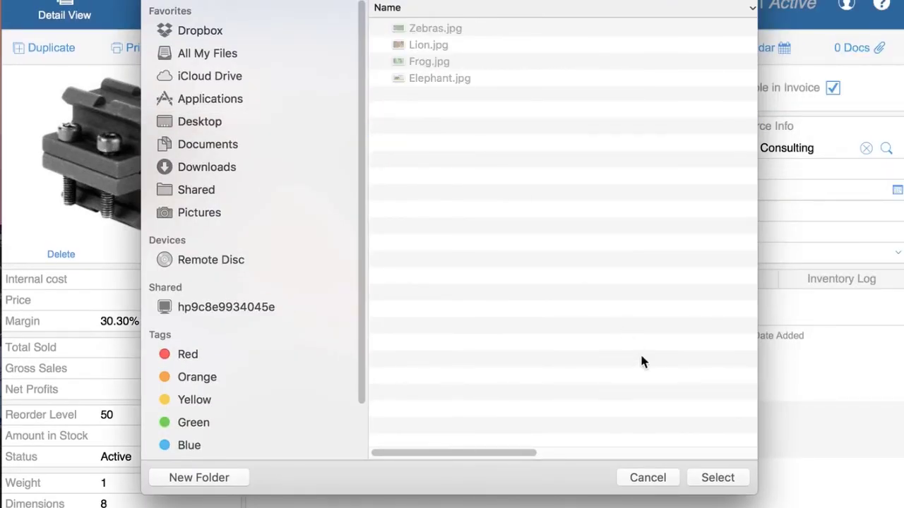
pyautogui.click(702, 478)
# - Add 'from' and the sender's name to the event title, then view the 4 photos in the gallery
pyautogui.click(490, 188)
pyautogui.write('from Nicki')
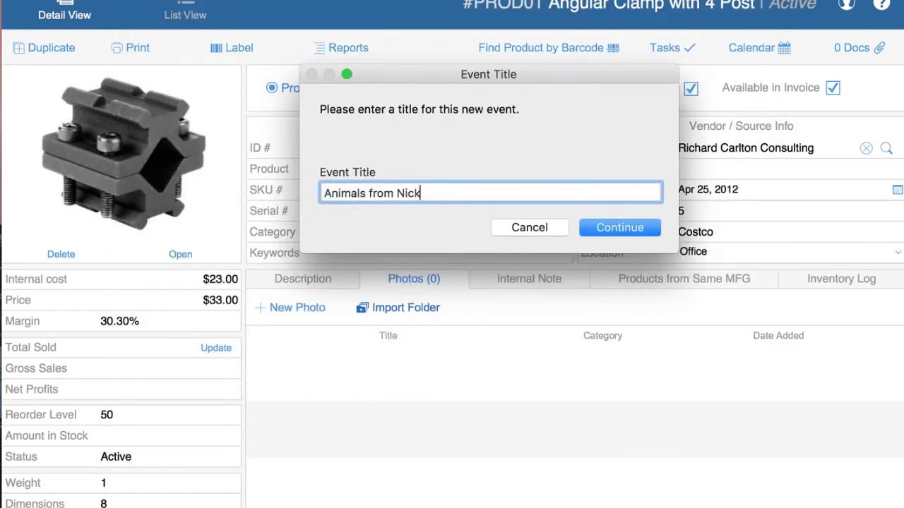
pyautogui.press('Return')
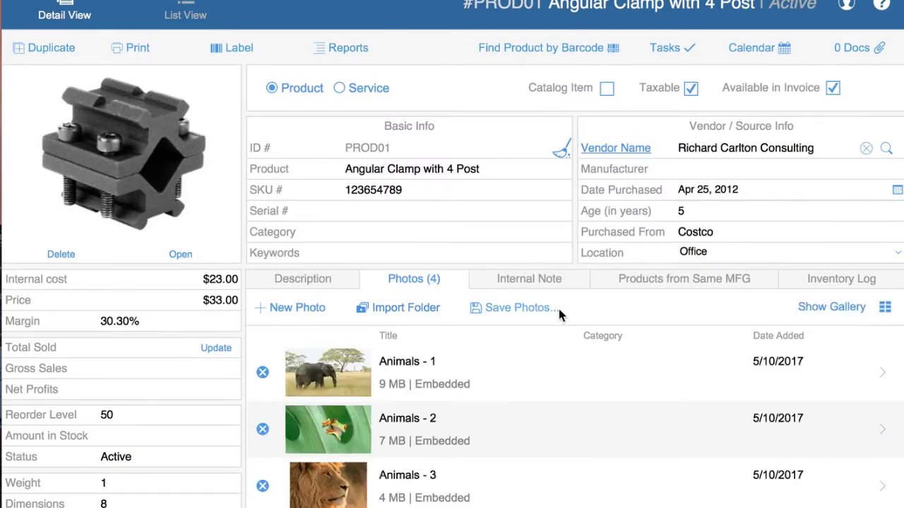
pyautogui.click(831, 311)
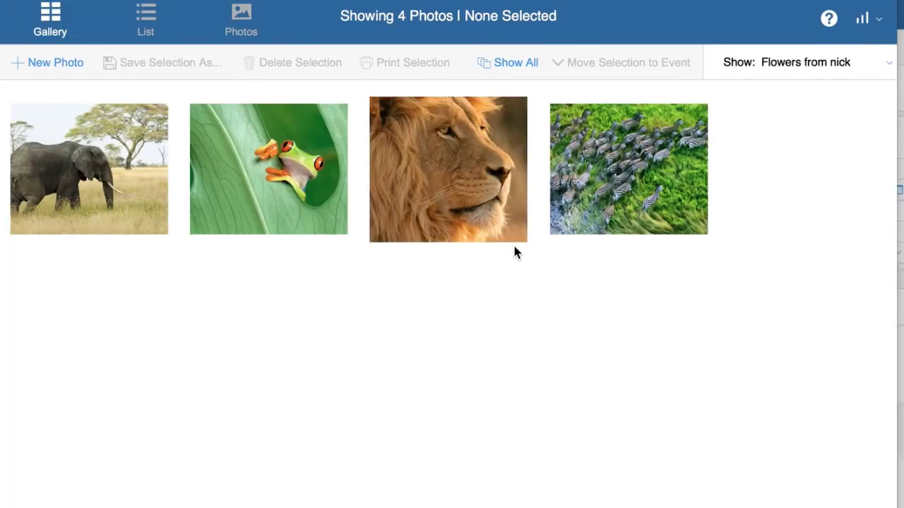
# - Switch to Projects and open the project gallery showing photos from every event
pyautogui.press('super+w')
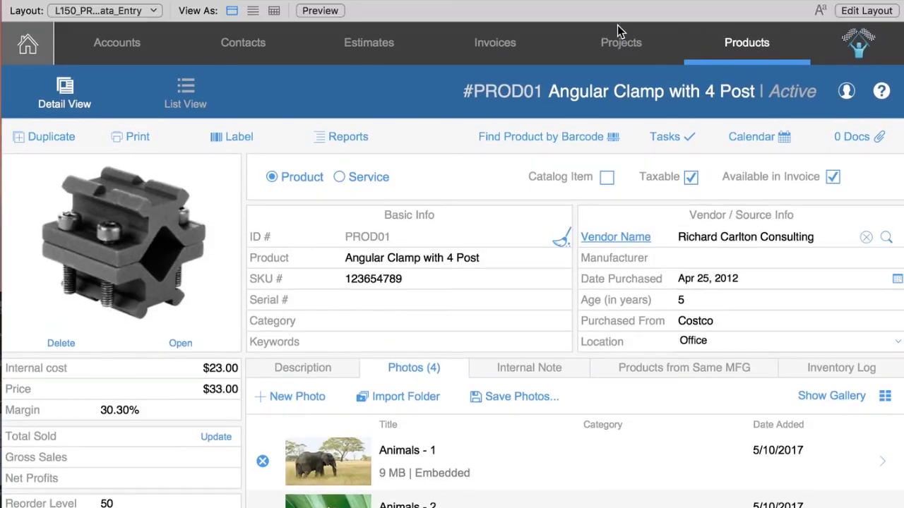
pyautogui.click(622, 43)
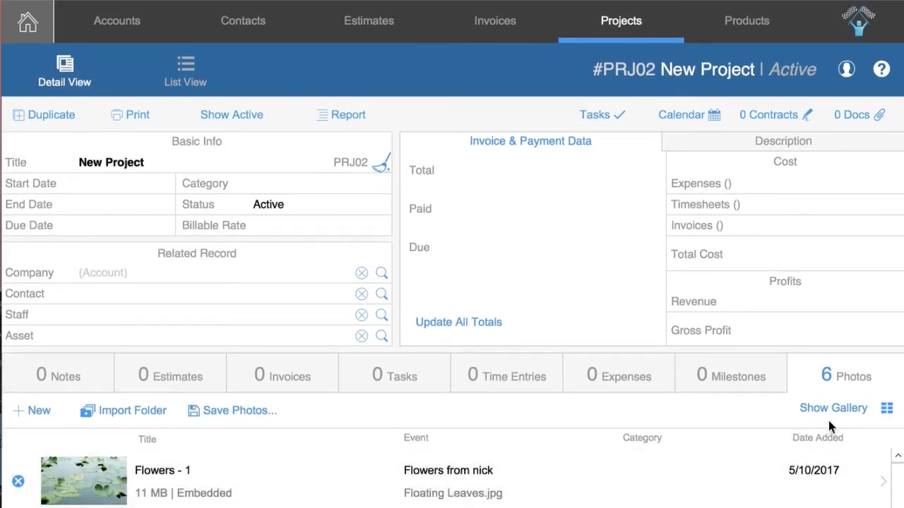
pyautogui.click(831, 484)
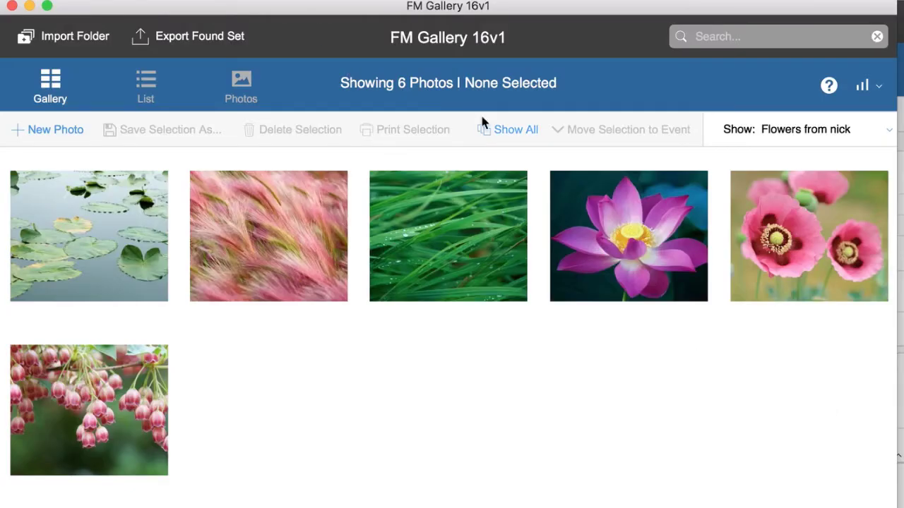
pyautogui.click(530, 132)
# - Scroll through all 57 photos and nudge the FM Gallery window into place
pyautogui.scroll(-20, 585, 254)
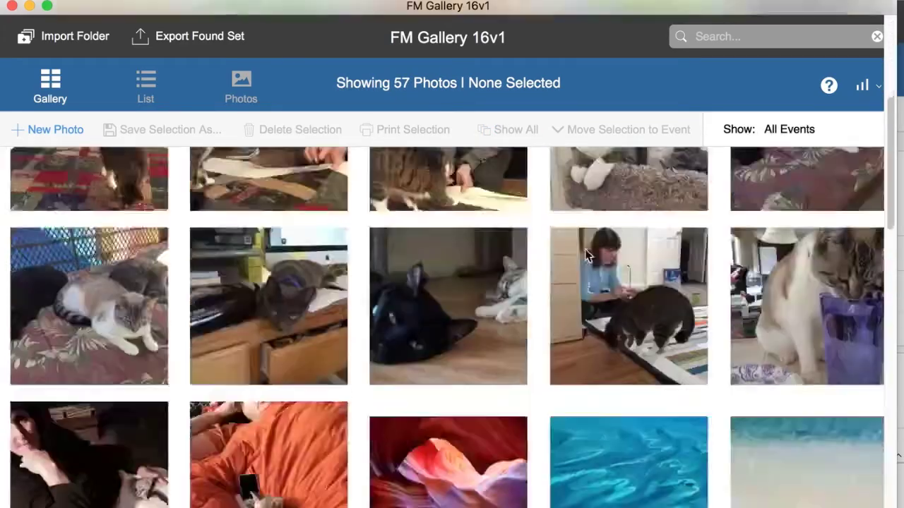
pyautogui.scroll(-5, 585, 251)
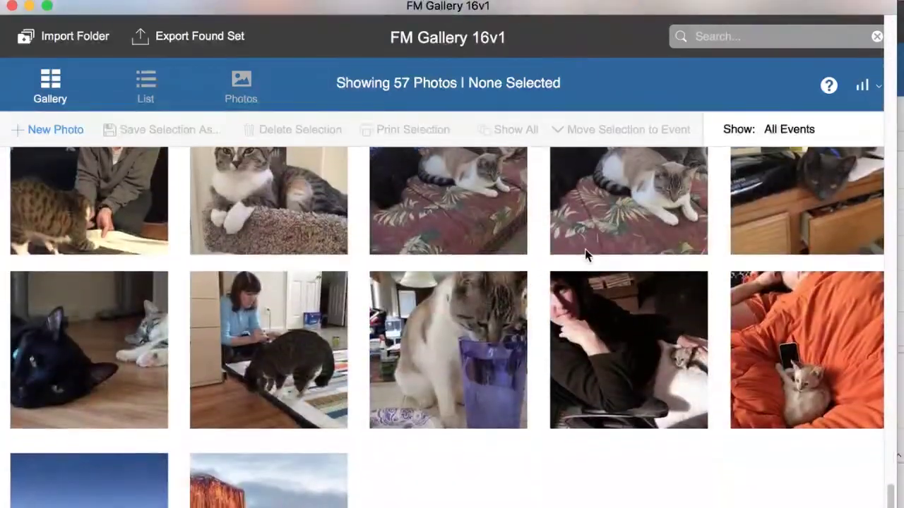
pyautogui.scroll(5, 585, 254)
pyautogui.scroll(5, 586, 254)
pyautogui.scroll(-10, 585, 254)
pyautogui.scroll(5, 585, 254)
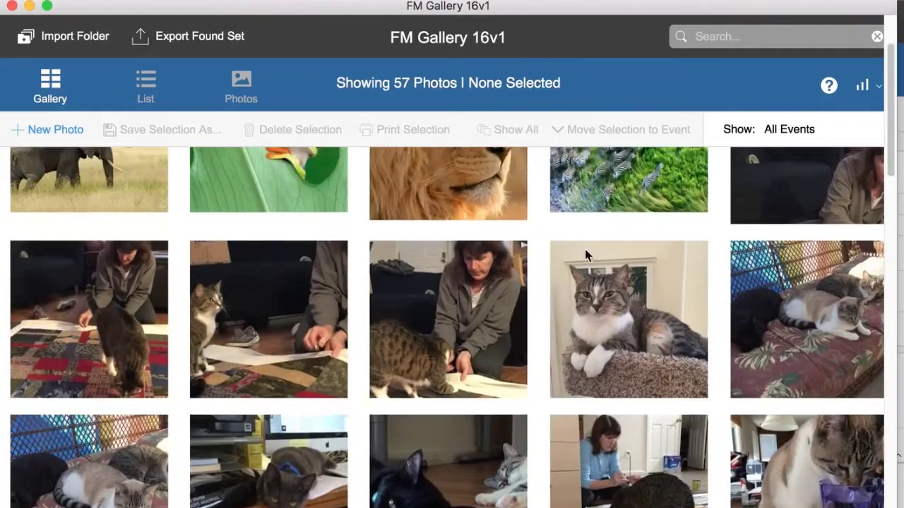
pyautogui.scroll(-5, 606, 295)
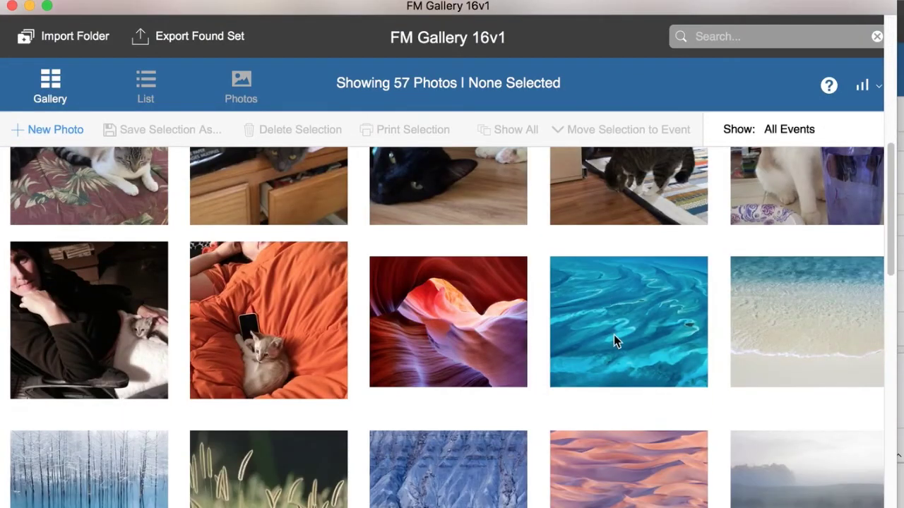
pyautogui.scroll(-5, 615, 336)
pyautogui.scroll(-3, 750, 451)
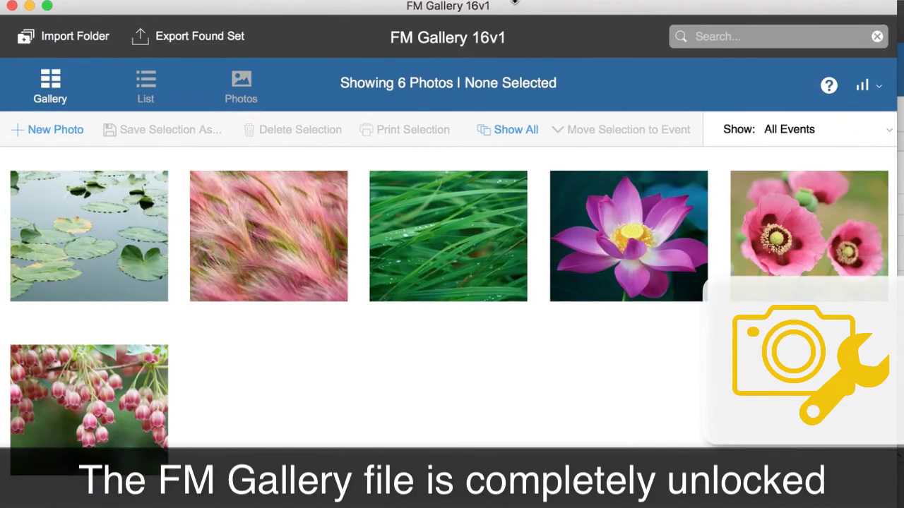
pyautogui.moveTo(514, 9); pyautogui.dragTo(511, 2)
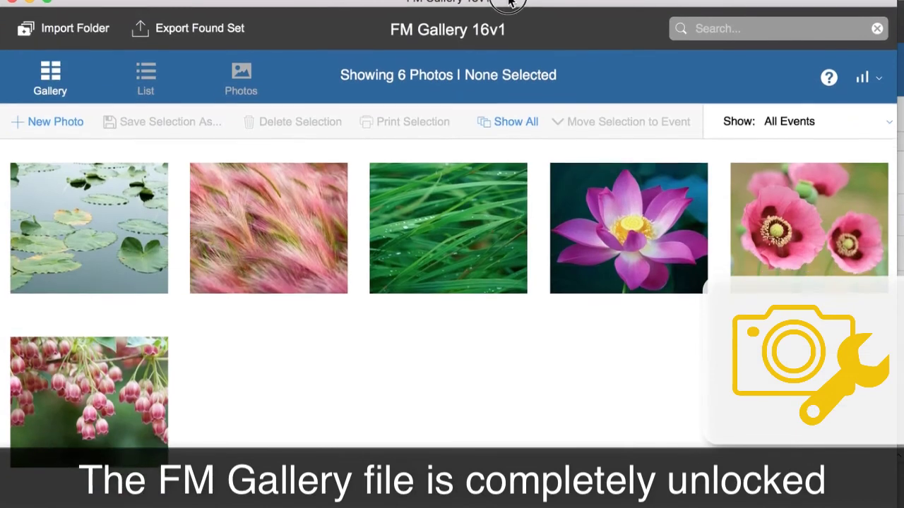